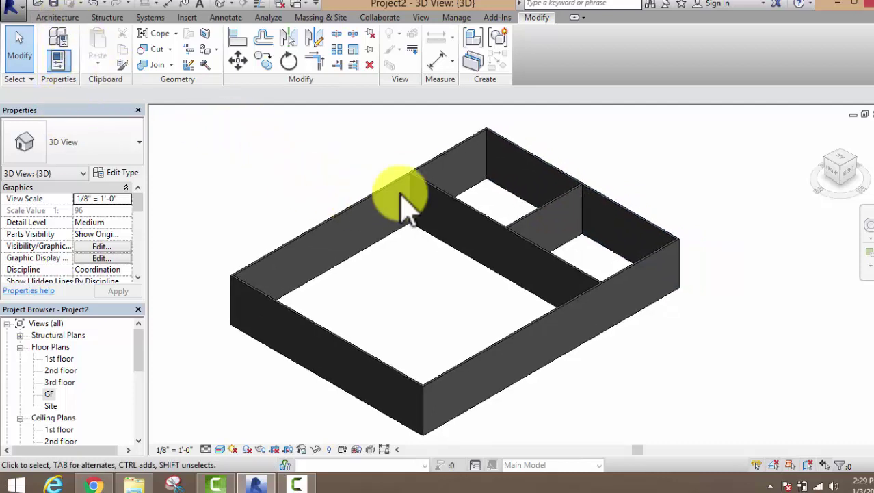
Step: Switch from the 3D view to the GF floor plan showing the three-room wall layout
{"action": "scroll", "coordinate": [411, 195], "scroll_direction": "up", "scroll_amount": 3}
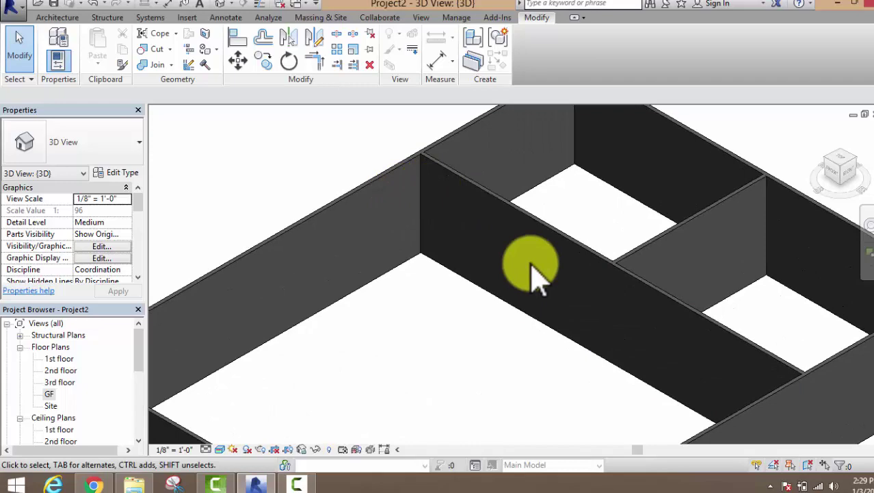
{"action": "scroll", "coordinate": [537, 277], "scroll_direction": "down", "scroll_amount": 3}
{"action": "scroll", "coordinate": [544, 274], "scroll_direction": "up", "scroll_amount": 3}
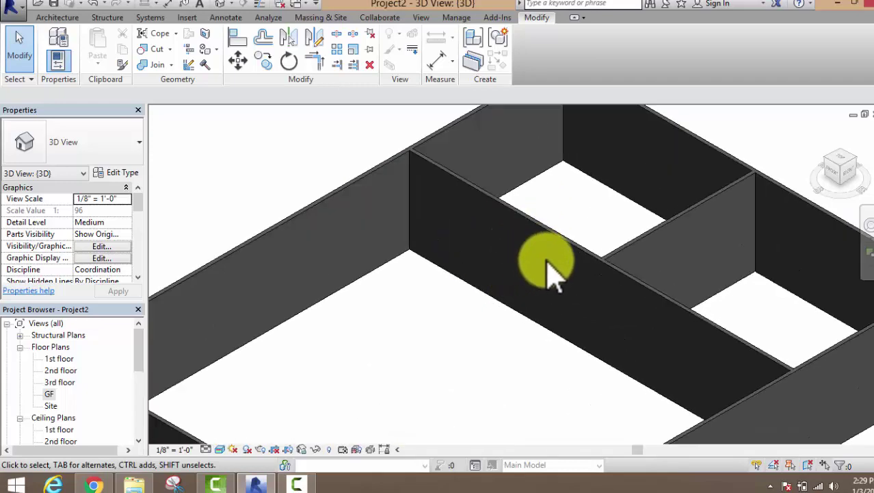
{"action": "scroll", "coordinate": [417, 301], "scroll_direction": "down", "scroll_amount": 2}
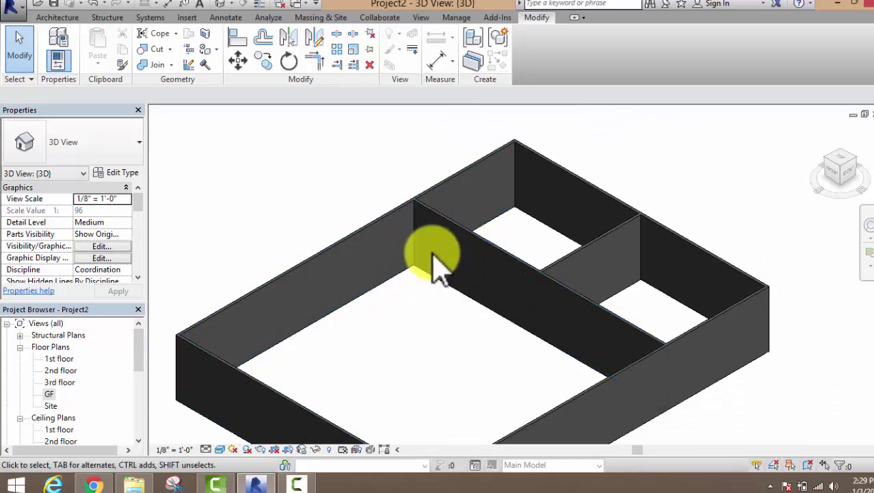
{"action": "double_click", "coordinate": [49, 395]}
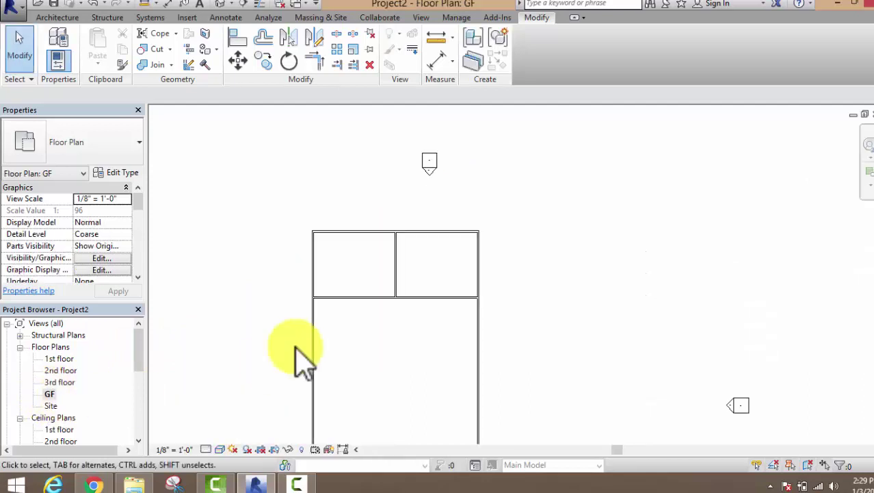
Step: Start placing a door with the Single-Flush 36" x 84" type selected
{"action": "scroll", "coordinate": [319, 328], "scroll_direction": "up", "scroll_amount": 2}
{"action": "middle_click_drag", "start_coordinate": [373, 329], "coordinate": [408, 292]}
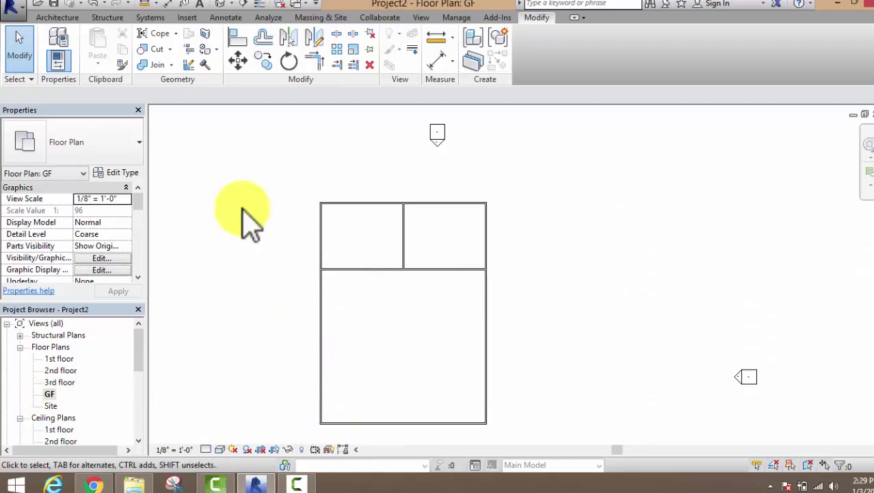
{"action": "left_click", "coordinate": [63, 17]}
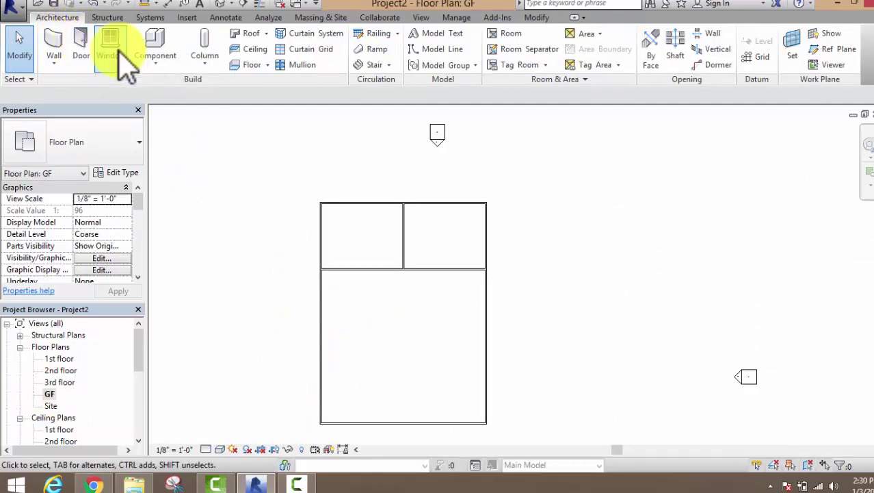
{"action": "left_click", "coordinate": [79, 40]}
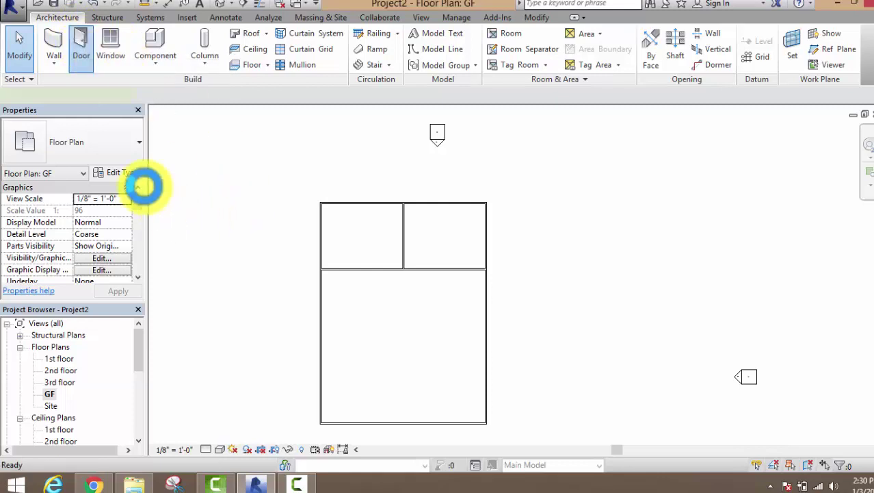
{"action": "left_click", "coordinate": [117, 152]}
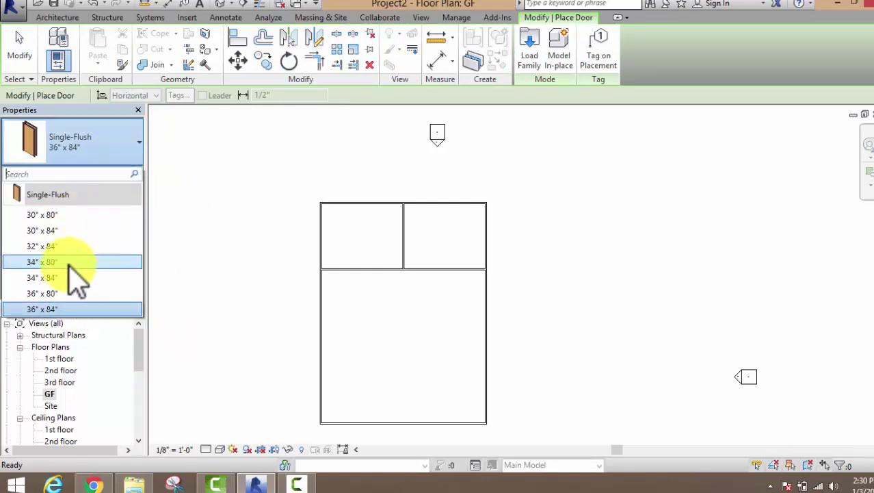
{"action": "left_click", "coordinate": [102, 157]}
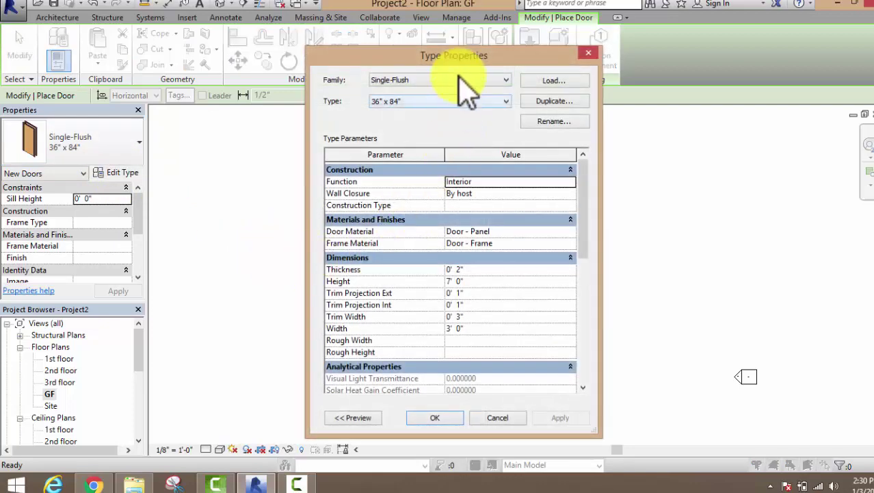
Step: Duplicate the Single-Flush door type as Door1, keeping its 3' 0" by 7' 0" size
{"action": "left_click_drag", "start_coordinate": [458, 65], "coordinate": [431, 49]}
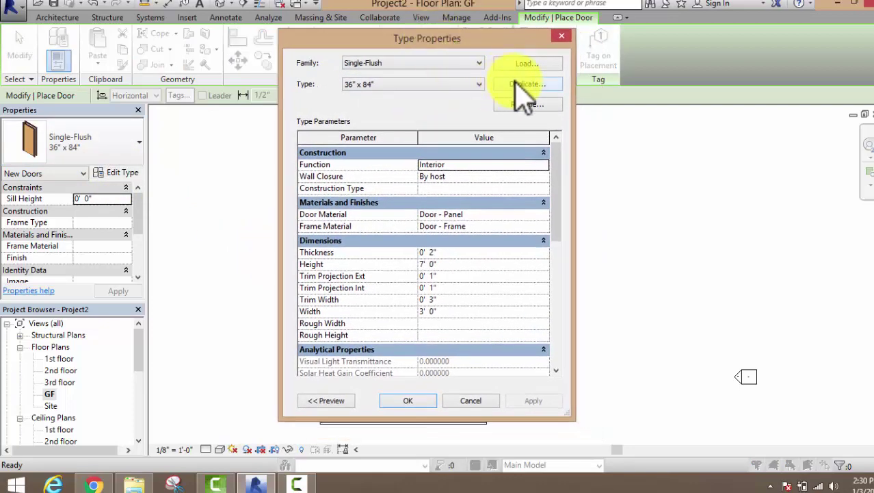
{"action": "left_click", "coordinate": [520, 83]}
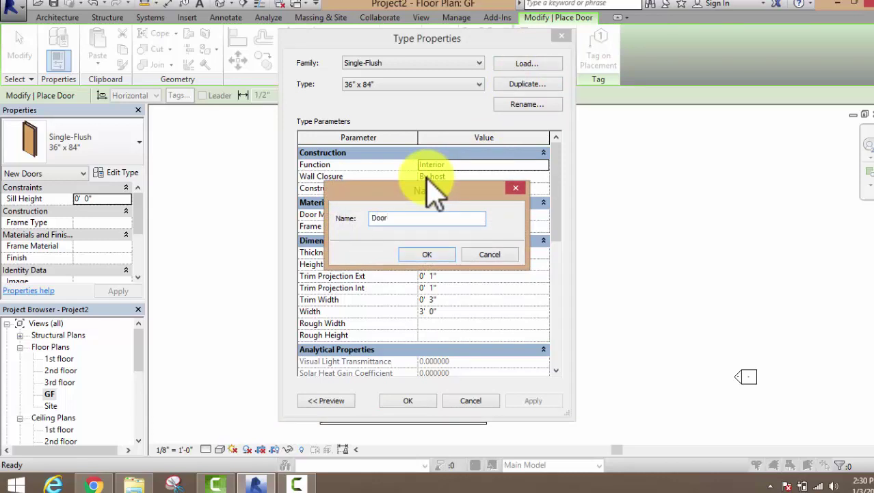
{"action": "left_click", "coordinate": [425, 254]}
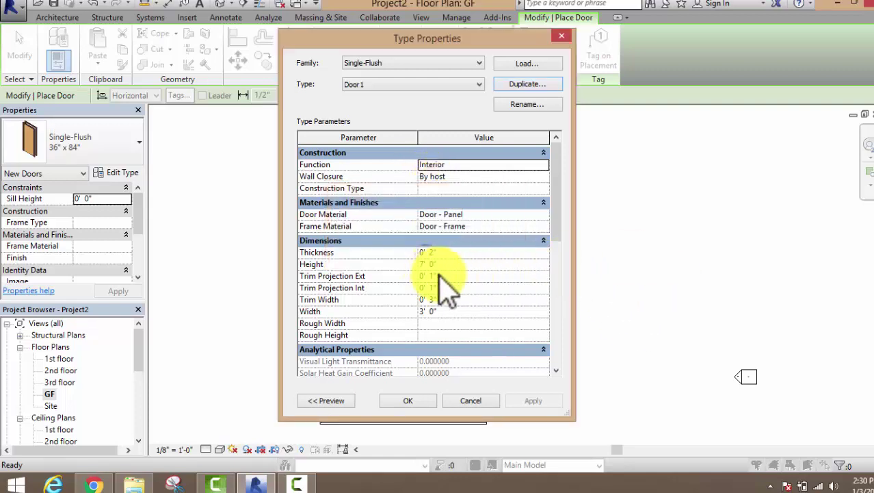
{"action": "left_click", "coordinate": [446, 253]}
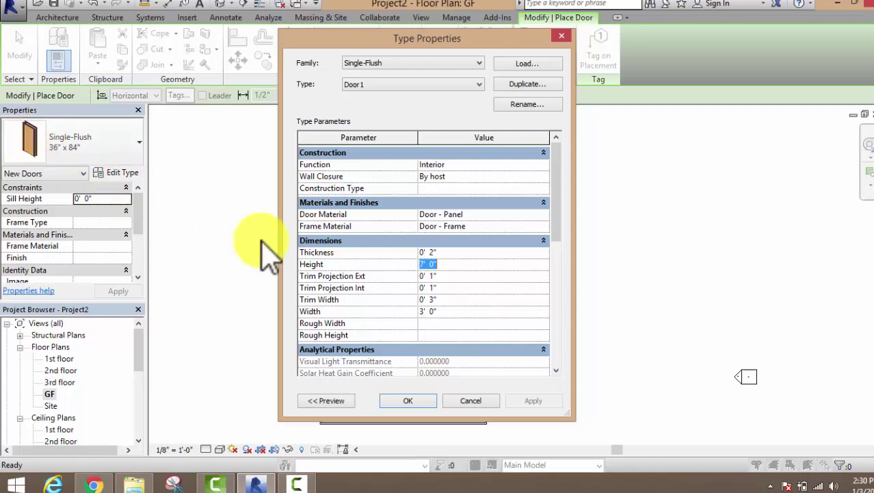
{"action": "left_click", "coordinate": [448, 287]}
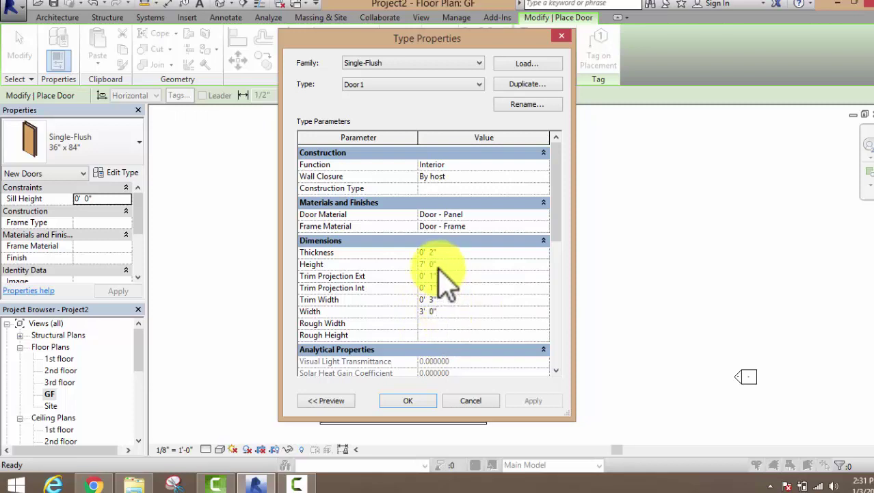
{"action": "left_click", "coordinate": [407, 401]}
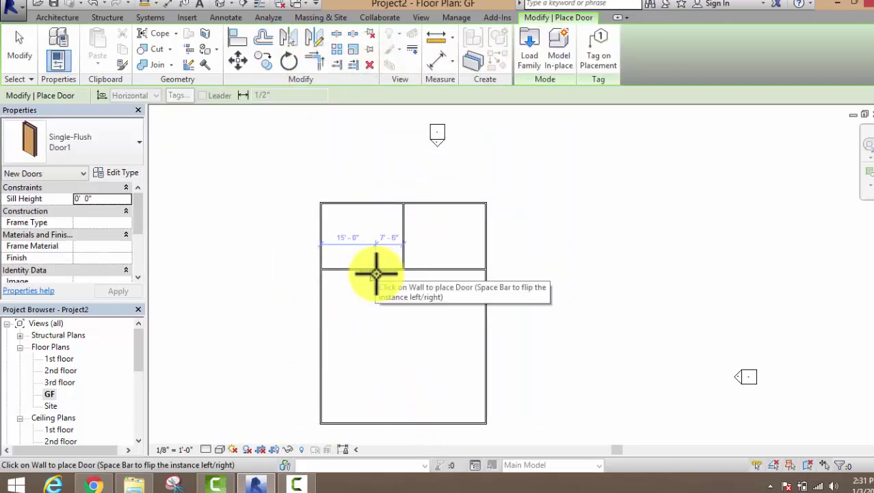
Step: Place two Door1 doors in the horizontal interior wall below the upper rooms
{"action": "scroll", "coordinate": [378, 274], "scroll_direction": "up", "scroll_amount": 2}
{"action": "scroll", "coordinate": [395, 271], "scroll_direction": "up", "scroll_amount": 2}
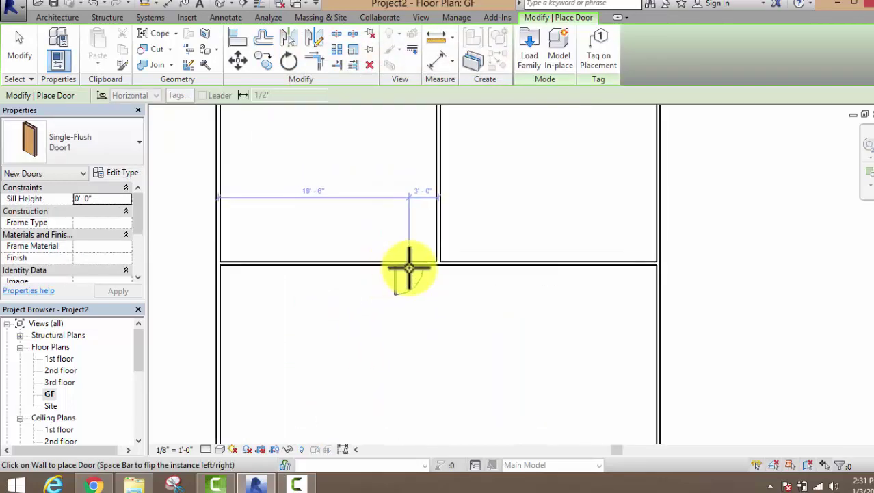
{"action": "left_click", "coordinate": [408, 267]}
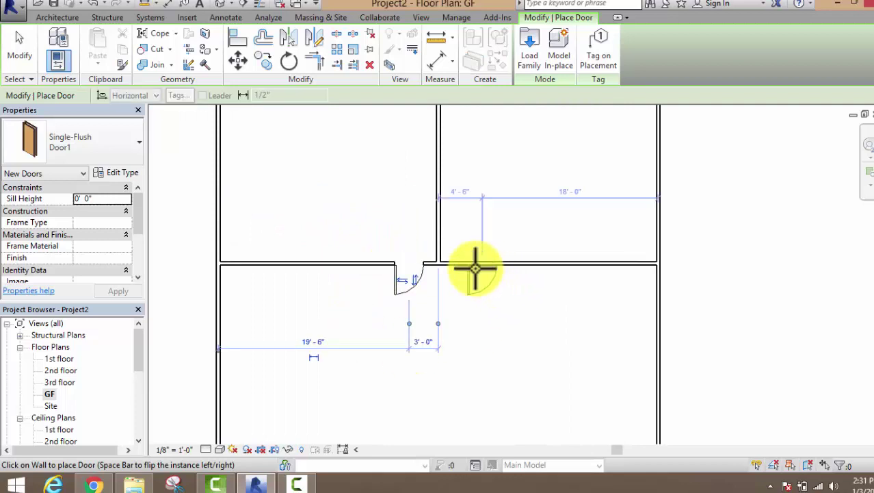
{"action": "scroll", "coordinate": [505, 321], "scroll_direction": "down", "scroll_amount": 4}
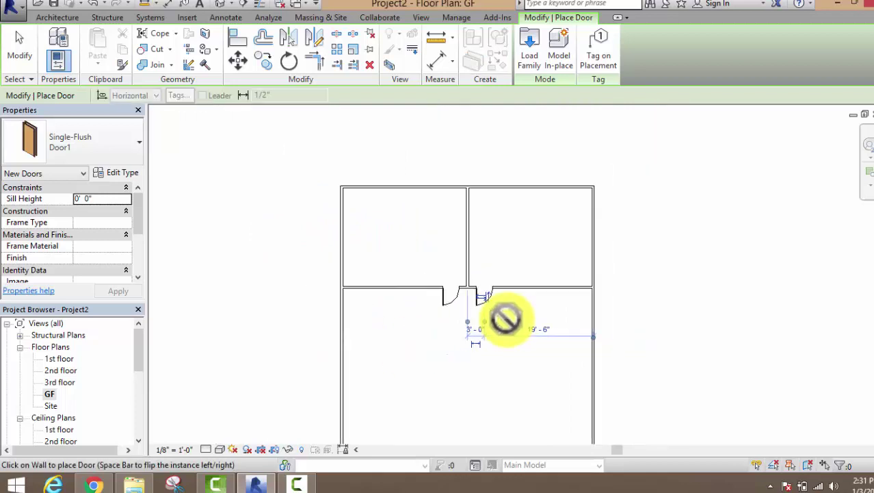
{"action": "middle_click_drag", "start_coordinate": [513, 332], "coordinate": [480, 328]}
{"action": "right_click", "coordinate": [520, 239]}
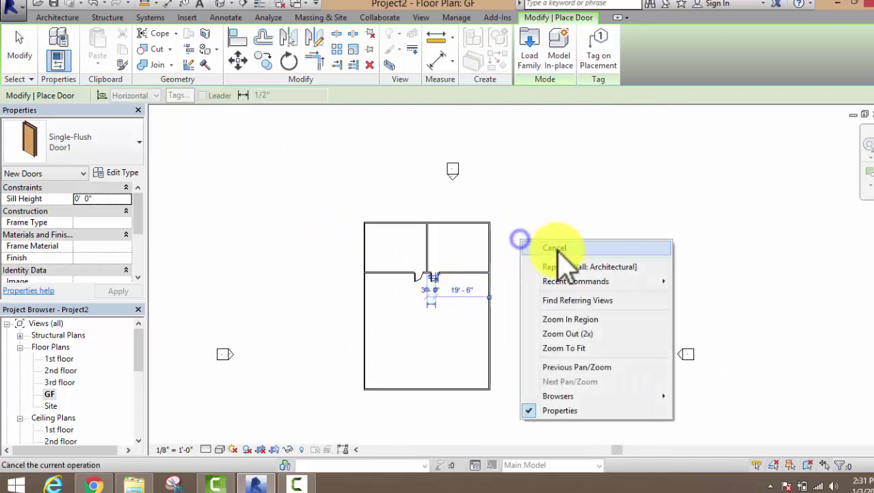
{"action": "left_click", "coordinate": [558, 248]}
{"action": "right_click", "coordinate": [533, 218]}
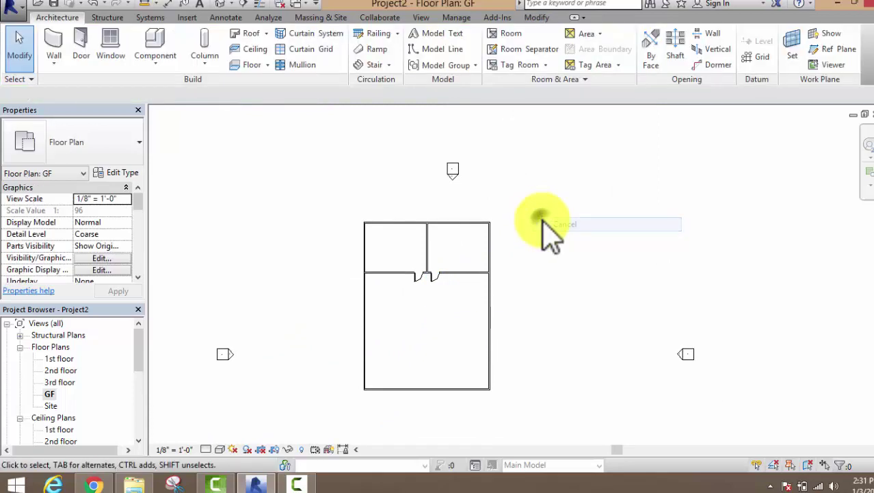
{"action": "left_click", "coordinate": [543, 223]}
{"action": "scroll", "coordinate": [400, 303], "scroll_direction": "up", "scroll_amount": 8}
{"action": "middle_click_drag", "start_coordinate": [447, 297], "coordinate": [424, 311]}
{"action": "scroll", "coordinate": [424, 311], "scroll_direction": "up", "scroll_amount": 1}
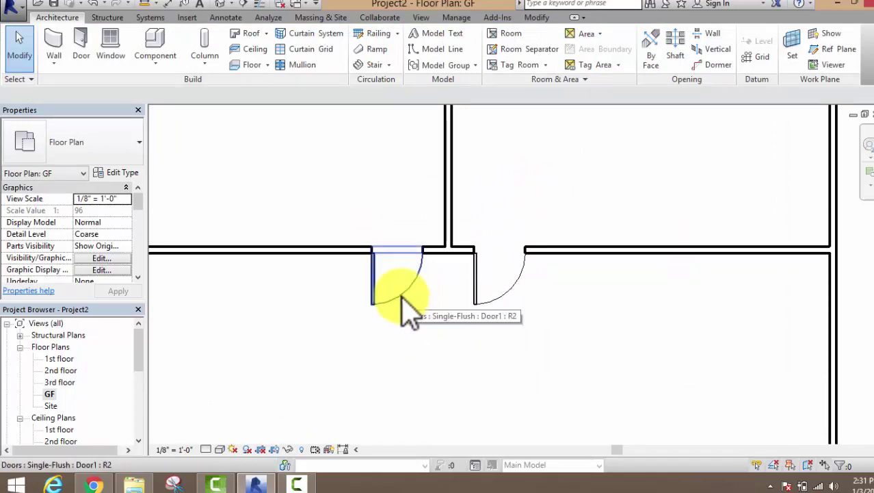
Step: Flip both doors to swing up into the upper rooms, moving the left door's hinge
{"action": "left_click", "coordinate": [405, 304]}
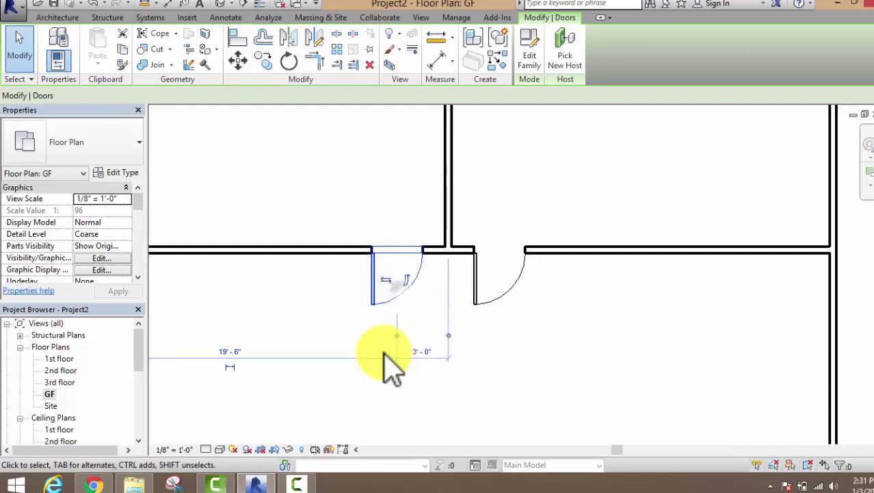
{"action": "left_click", "coordinate": [408, 284]}
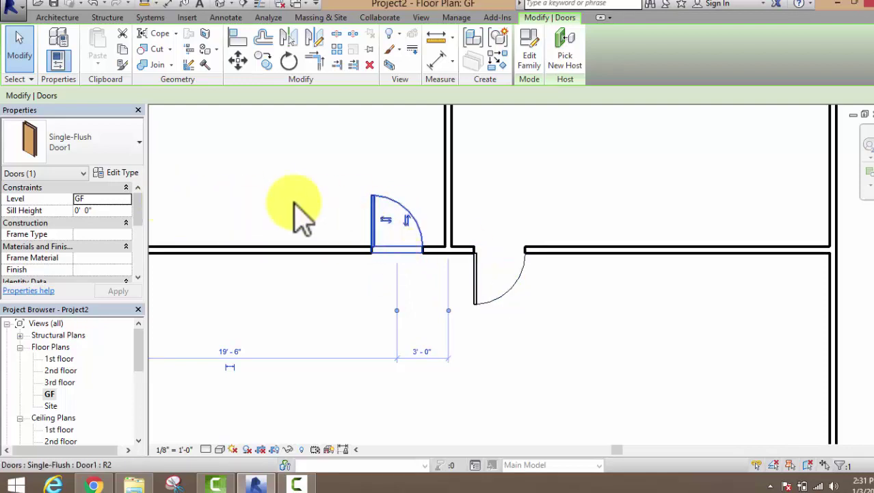
{"action": "left_click", "coordinate": [387, 221]}
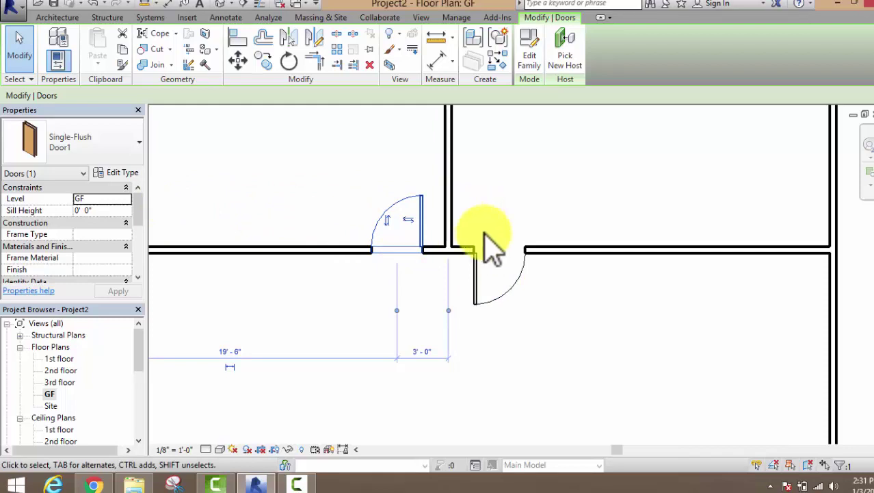
{"action": "left_click", "coordinate": [521, 298]}
{"action": "left_click", "coordinate": [511, 286]}
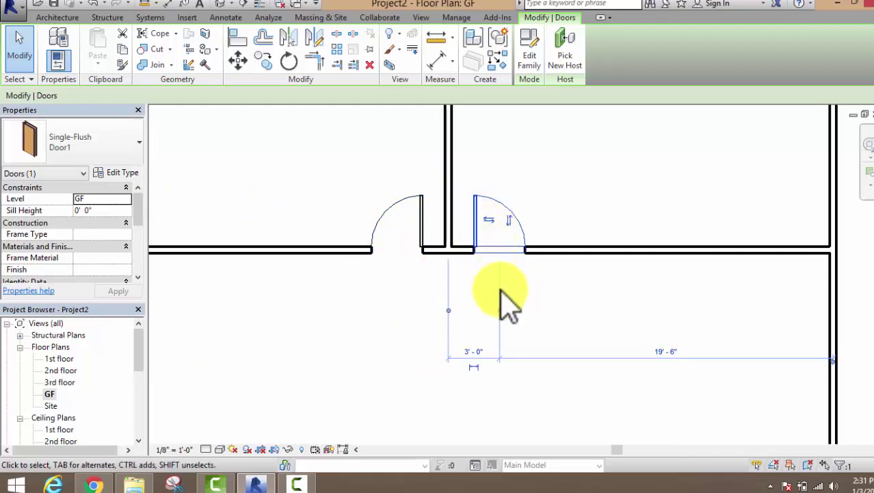
{"action": "left_click", "coordinate": [578, 197]}
{"action": "scroll", "coordinate": [579, 225], "scroll_direction": "down", "scroll_amount": 2}
{"action": "scroll", "coordinate": [578, 229], "scroll_direction": "down", "scroll_amount": 2}
{"action": "middle_click_drag", "start_coordinate": [566, 244], "coordinate": [511, 254]}
{"action": "scroll", "coordinate": [514, 264], "scroll_direction": "up", "scroll_amount": 3}
{"action": "scroll", "coordinate": [514, 264], "scroll_direction": "up", "scroll_amount": 1}
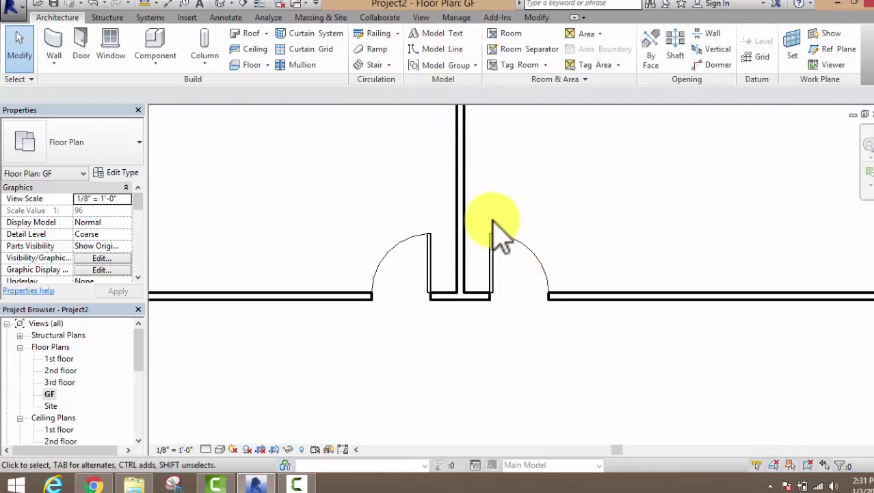
Step: Start placing a Fixed 36" x 48" window and bring up its type properties
{"action": "left_click", "coordinate": [111, 47]}
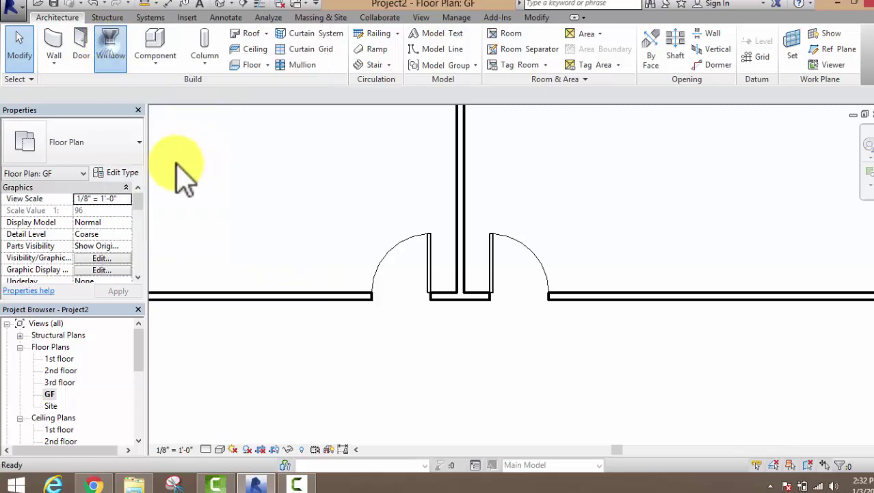
{"action": "left_click", "coordinate": [117, 147]}
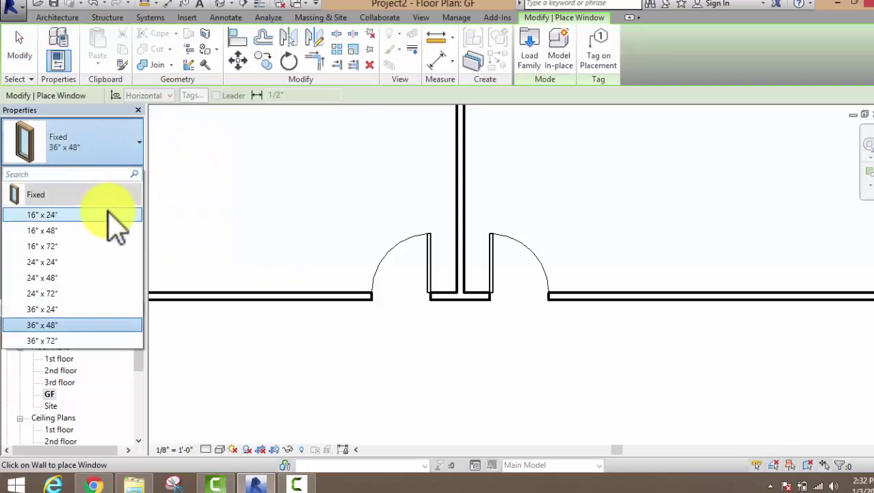
{"action": "left_click", "coordinate": [106, 145]}
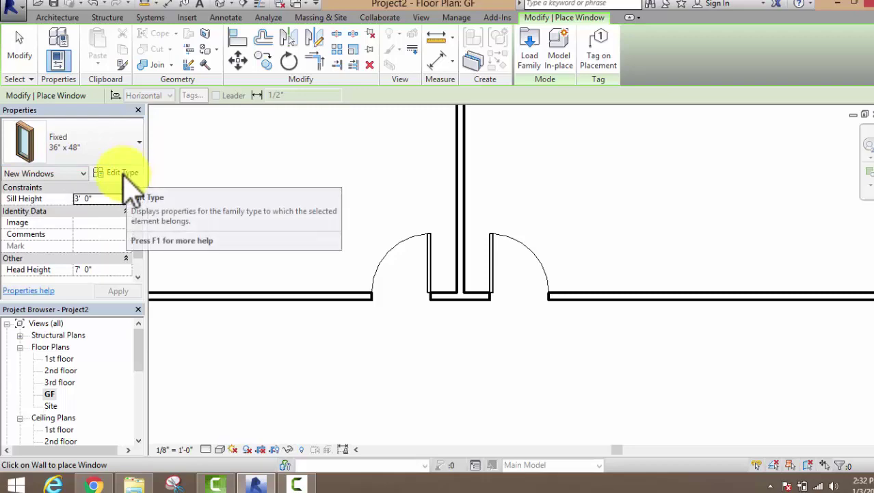
{"action": "left_click", "coordinate": [121, 173]}
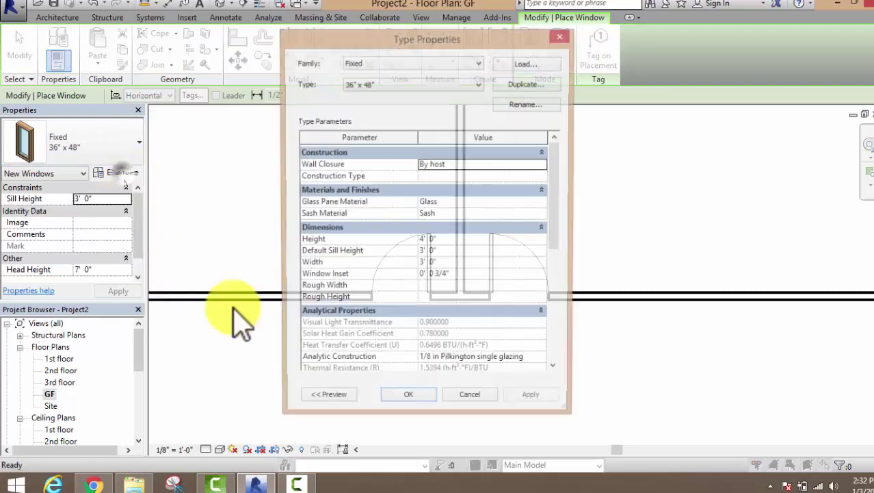
Step: Duplicate it as Window 1 at 4' 0" wide, 4' 0" tall, 3' 0" sill
{"action": "left_click", "coordinate": [527, 84]}
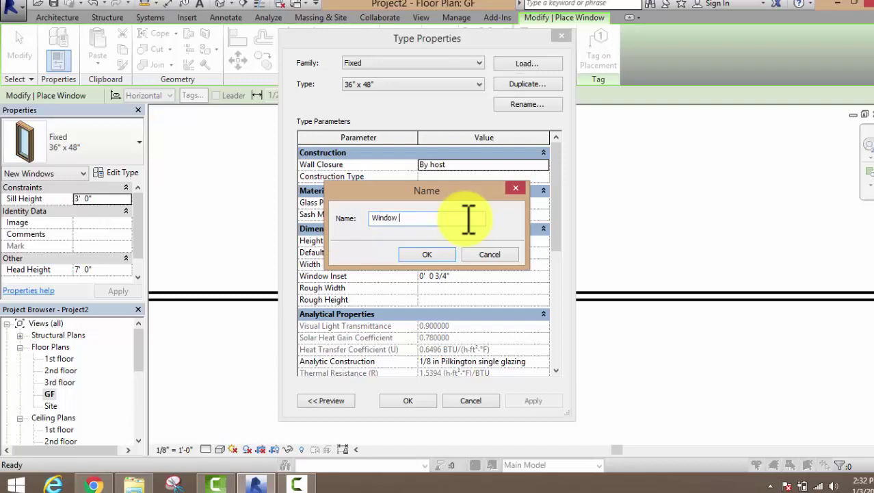
{"action": "left_click", "coordinate": [429, 254]}
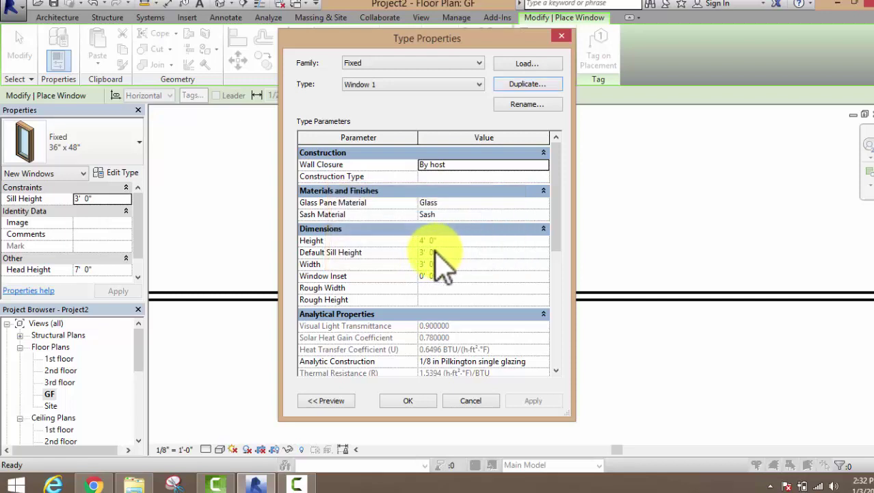
{"action": "left_click", "coordinate": [437, 240]}
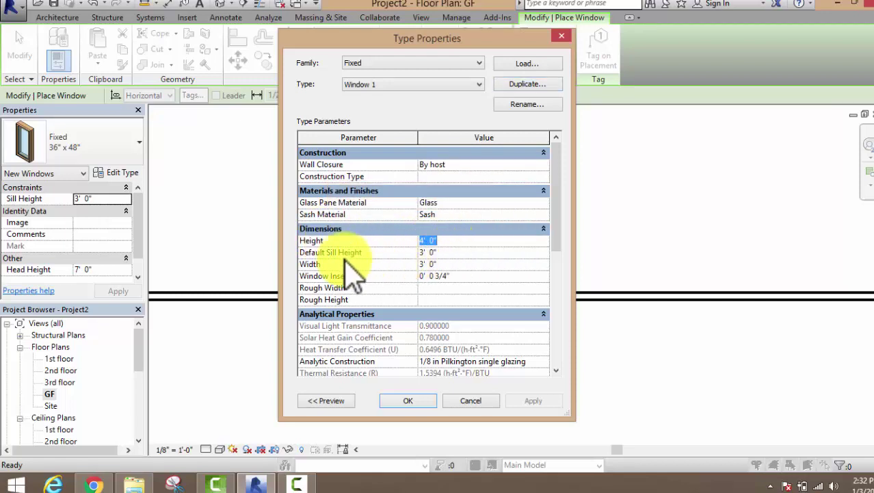
{"action": "left_click", "coordinate": [449, 252]}
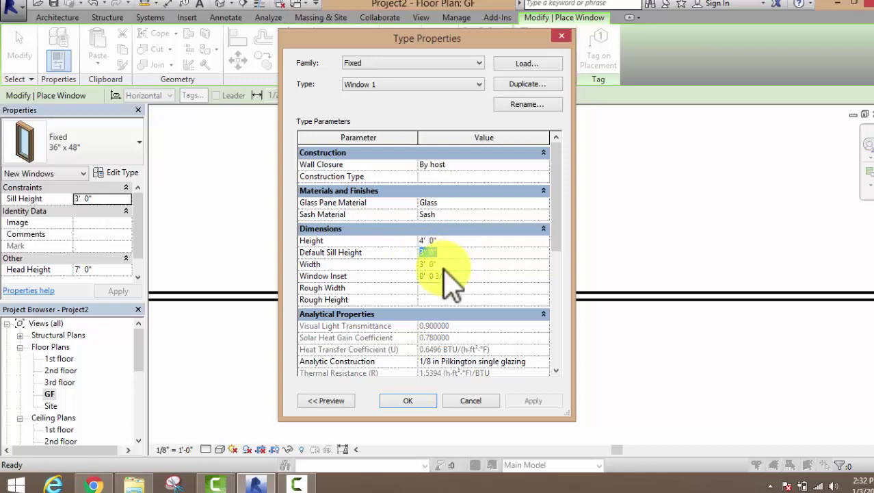
{"action": "left_click", "coordinate": [449, 265]}
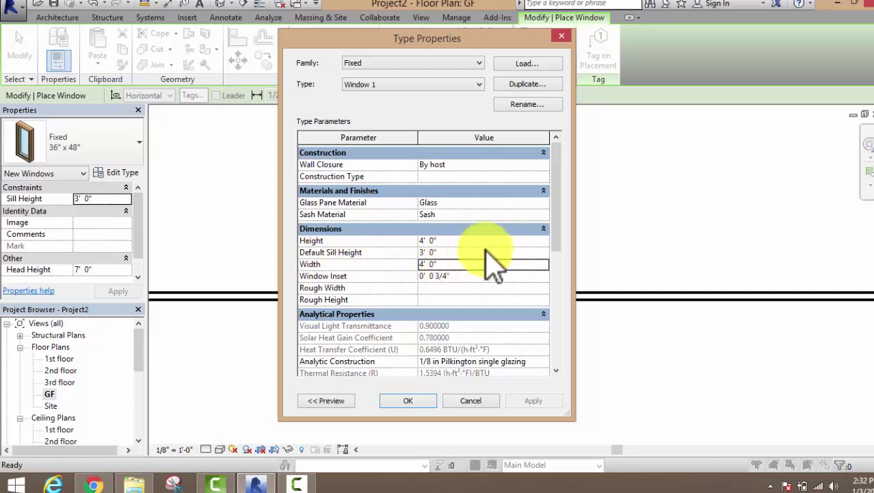
{"action": "left_click", "coordinate": [413, 400]}
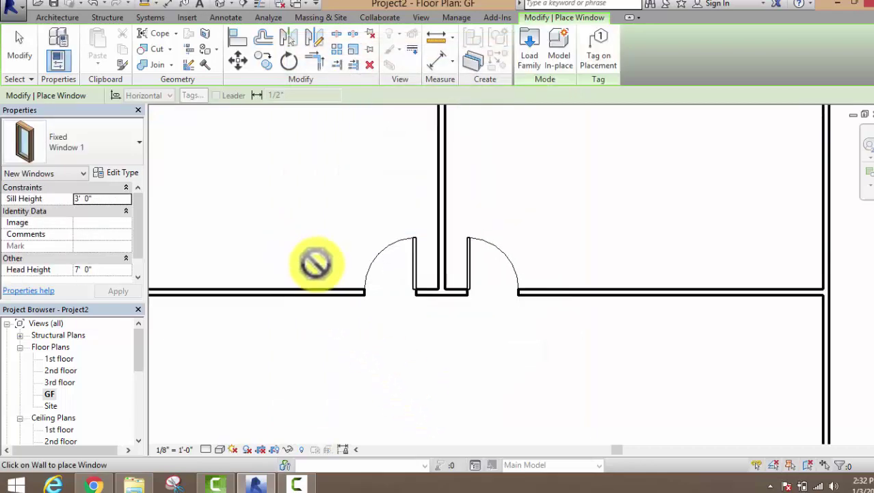
Step: Place two Window 1 windows in the interior wall, one on each side of the doors
{"action": "middle_click_drag", "start_coordinate": [273, 247], "coordinate": [429, 261]}
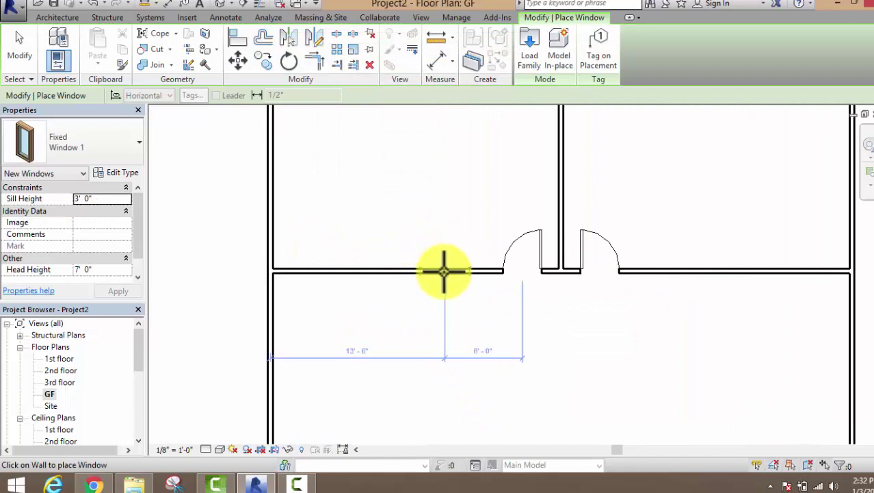
{"action": "scroll", "coordinate": [444, 271], "scroll_direction": "up", "scroll_amount": 2}
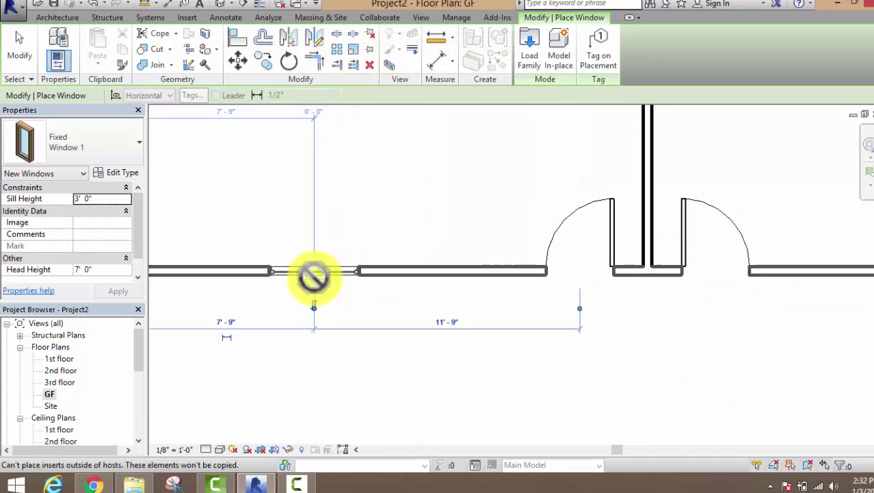
{"action": "scroll", "coordinate": [333, 308], "scroll_direction": "down", "scroll_amount": 3}
{"action": "middle_click_drag", "start_coordinate": [472, 317], "coordinate": [509, 315]}
{"action": "scroll", "coordinate": [446, 250], "scroll_direction": "up", "scroll_amount": 5}
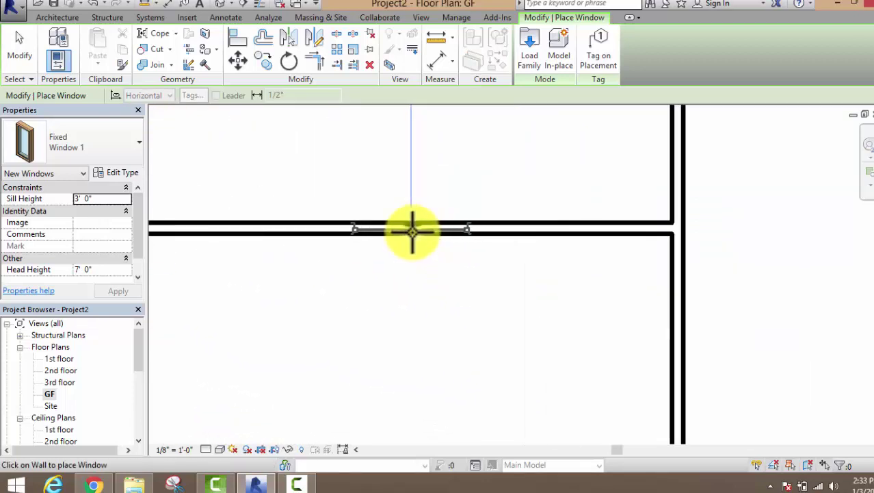
{"action": "scroll", "coordinate": [580, 282], "scroll_direction": "down", "scroll_amount": 5}
{"action": "scroll", "coordinate": [580, 282], "scroll_direction": "down", "scroll_amount": 2}
{"action": "right_click", "coordinate": [433, 166]}
{"action": "left_click", "coordinate": [442, 172]}
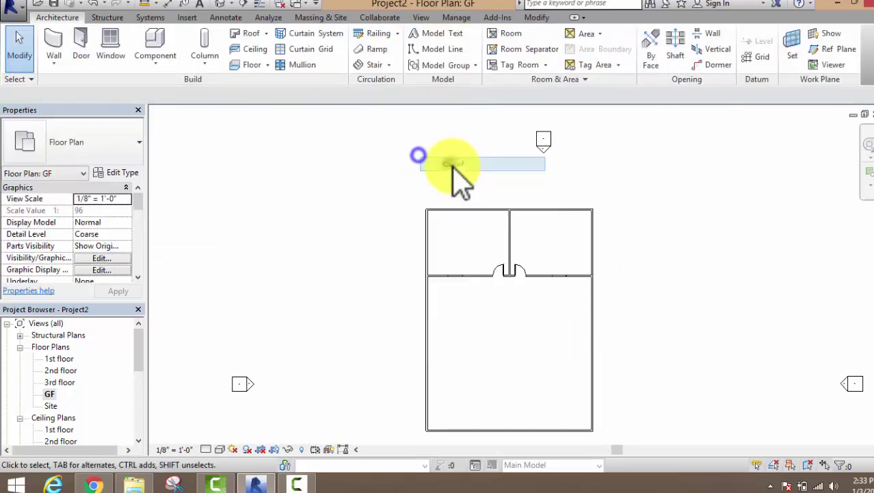
Step: Switch to the 3D view of the house
{"action": "scroll", "coordinate": [483, 230], "scroll_direction": "up", "scroll_amount": 4}
{"action": "middle_click_drag", "start_coordinate": [402, 275], "coordinate": [347, 222]}
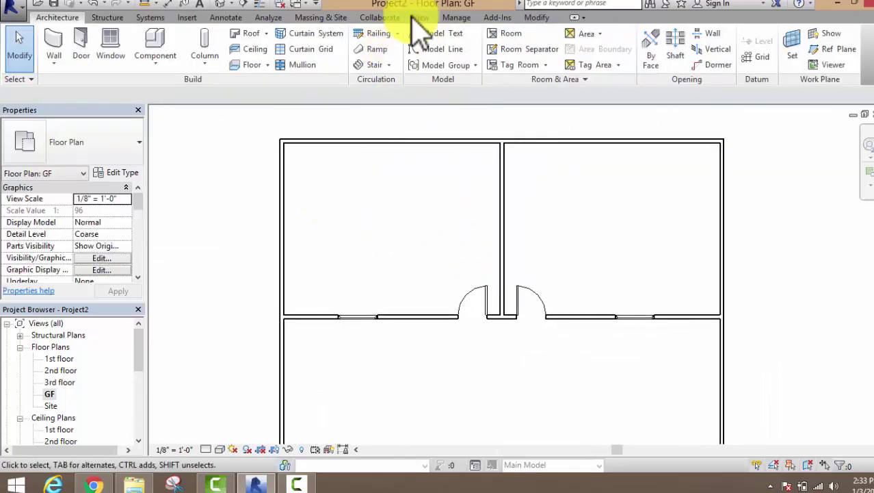
{"action": "left_click", "coordinate": [424, 19]}
{"action": "left_click", "coordinate": [376, 37]}
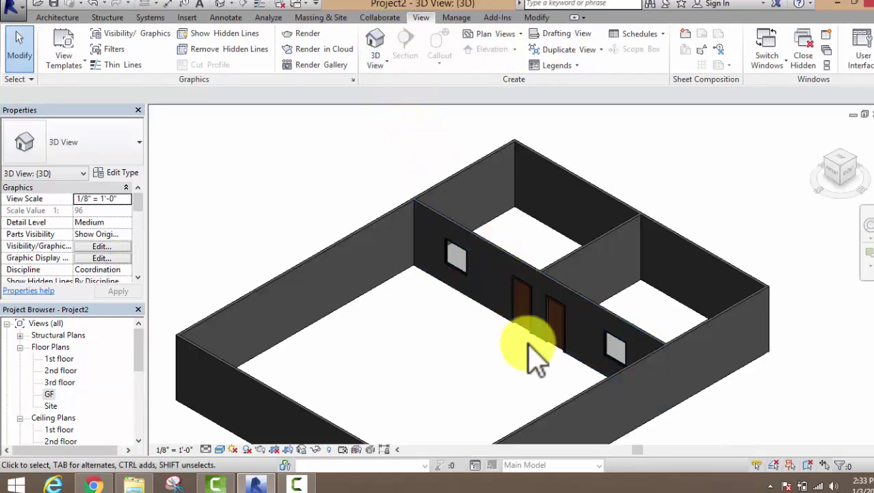
{"action": "scroll", "coordinate": [537, 348], "scroll_direction": "up", "scroll_amount": 5}
{"action": "scroll", "coordinate": [537, 342], "scroll_direction": "up", "scroll_amount": 2}
{"action": "middle_click_drag", "start_coordinate": [556, 275], "coordinate": [504, 263]}
{"action": "scroll", "coordinate": [565, 254], "scroll_direction": "up", "scroll_amount": 1}
{"action": "scroll", "coordinate": [566, 252], "scroll_direction": "down", "scroll_amount": 1}
{"action": "scroll", "coordinate": [578, 287], "scroll_direction": "up", "scroll_amount": 2}
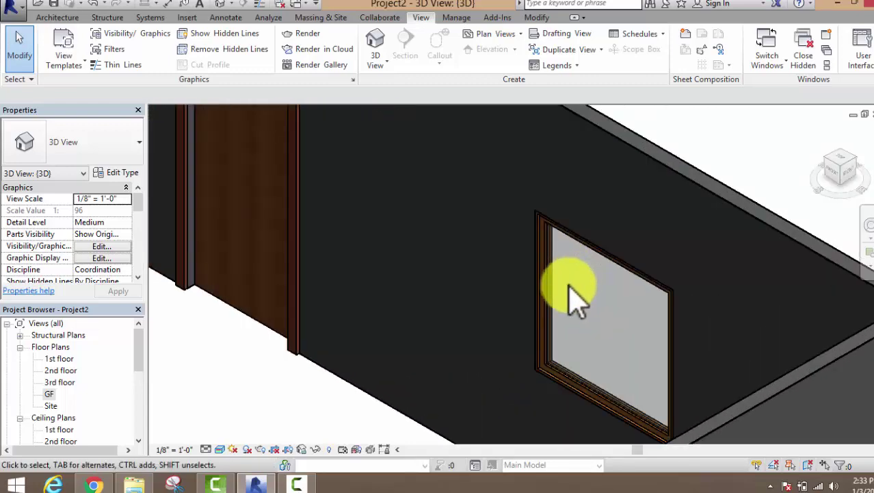
{"action": "scroll", "coordinate": [561, 305], "scroll_direction": "down", "scroll_amount": 3}
{"action": "scroll", "coordinate": [341, 274], "scroll_direction": "down", "scroll_amount": 1}
{"action": "middle_click_drag", "start_coordinate": [342, 273], "coordinate": [441, 372]}
{"action": "scroll", "coordinate": [349, 205], "scroll_direction": "up", "scroll_amount": 2}
{"action": "scroll", "coordinate": [335, 184], "scroll_direction": "down", "scroll_amount": 2}
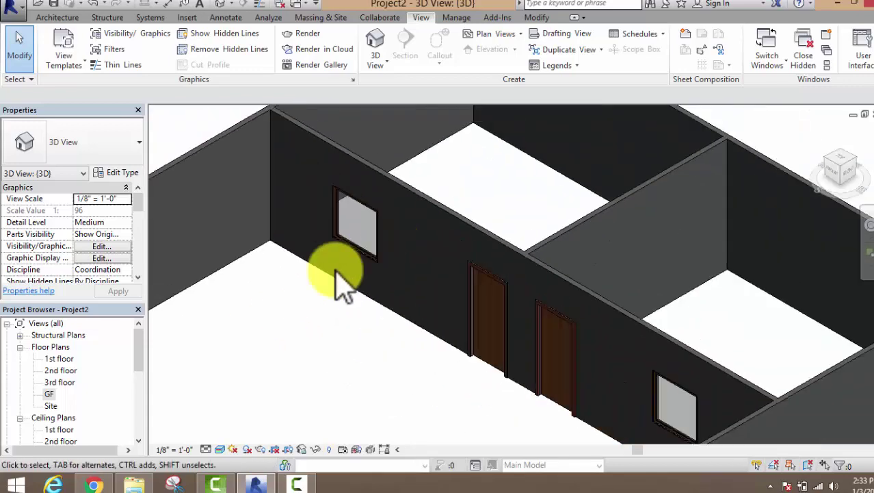
Step: In the GF plan, set the left-room door 6' 0" from the central dividing wall
{"action": "double_click", "coordinate": [49, 395]}
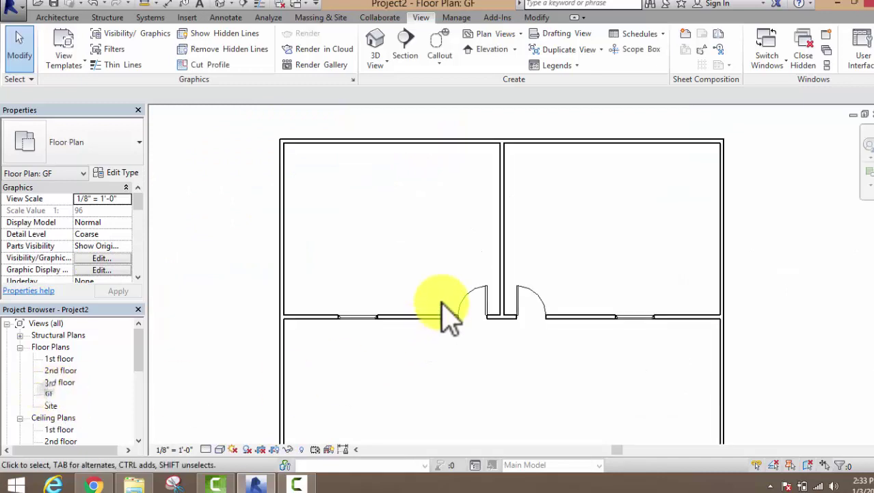
{"action": "scroll", "coordinate": [465, 279], "scroll_direction": "up", "scroll_amount": 2}
{"action": "scroll", "coordinate": [469, 273], "scroll_direction": "down", "scroll_amount": 3}
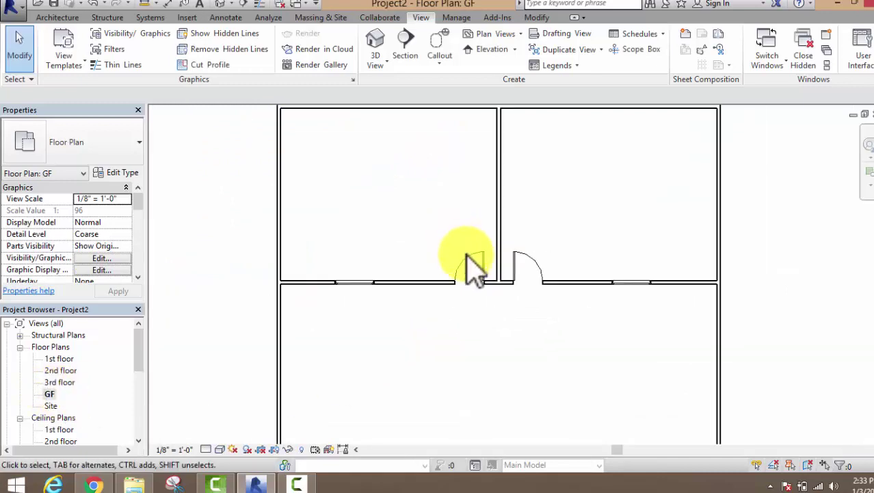
{"action": "left_click", "coordinate": [469, 262]}
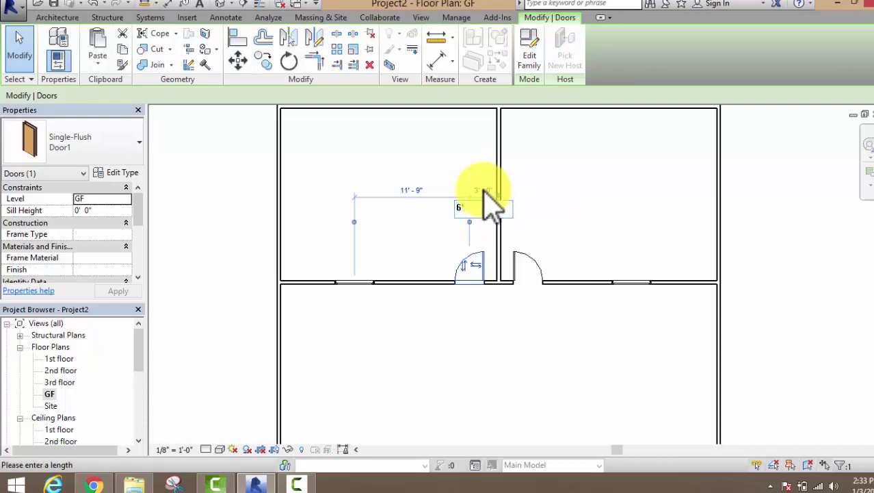
{"action": "key", "text": "Return"}
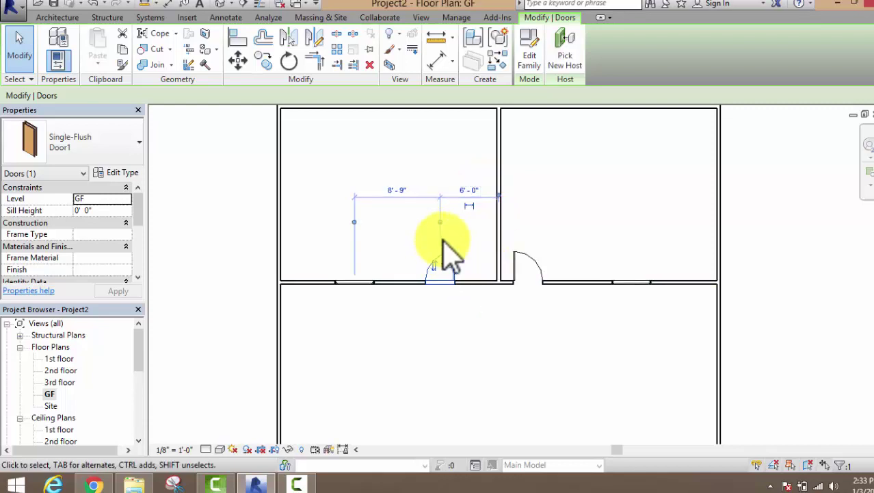
{"action": "left_click", "coordinate": [611, 220]}
Step: Set the right-room door 6' 0" from the central dividing wall as well
{"action": "left_click", "coordinate": [528, 260]}
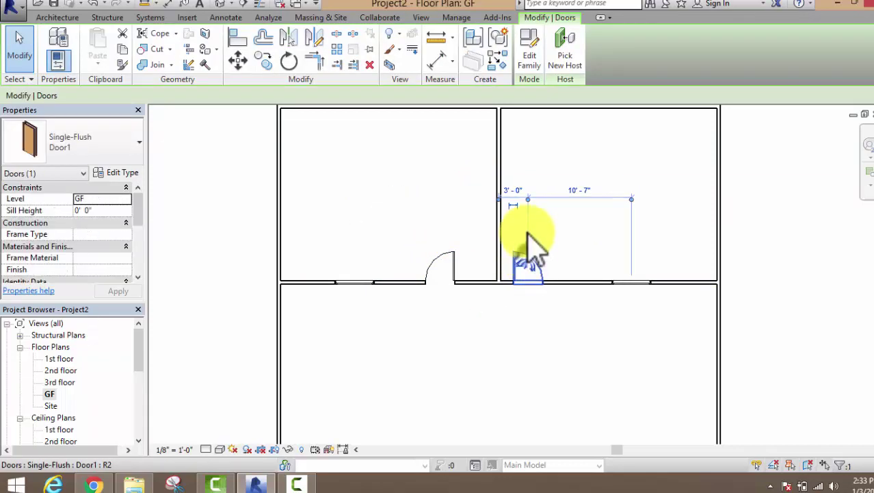
{"action": "left_click", "coordinate": [520, 189]}
{"action": "type", "text": "6'"}
{"action": "key", "text": "Return"}
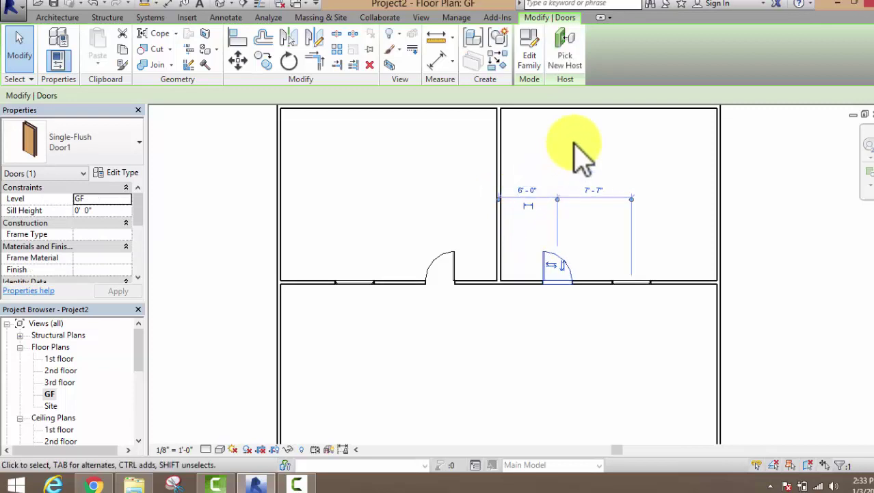
{"action": "left_click", "coordinate": [585, 171]}
{"action": "scroll", "coordinate": [619, 240], "scroll_direction": "down", "scroll_amount": 1}
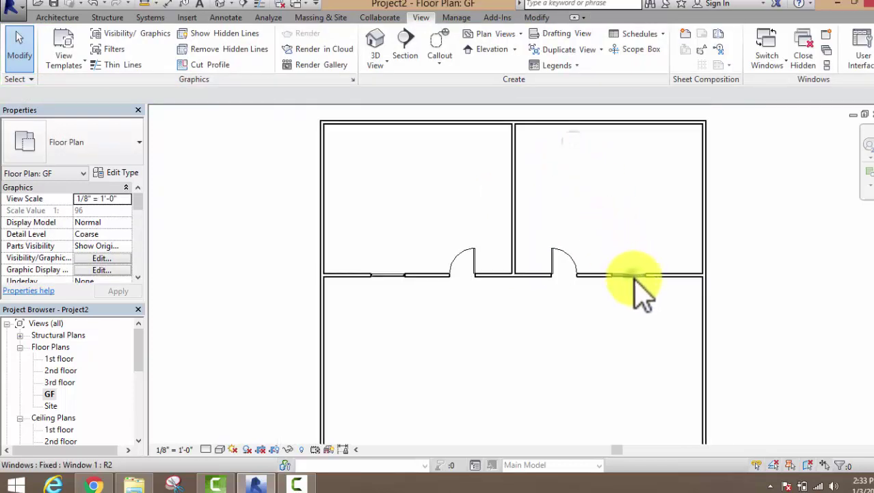
{"action": "left_click", "coordinate": [630, 277]}
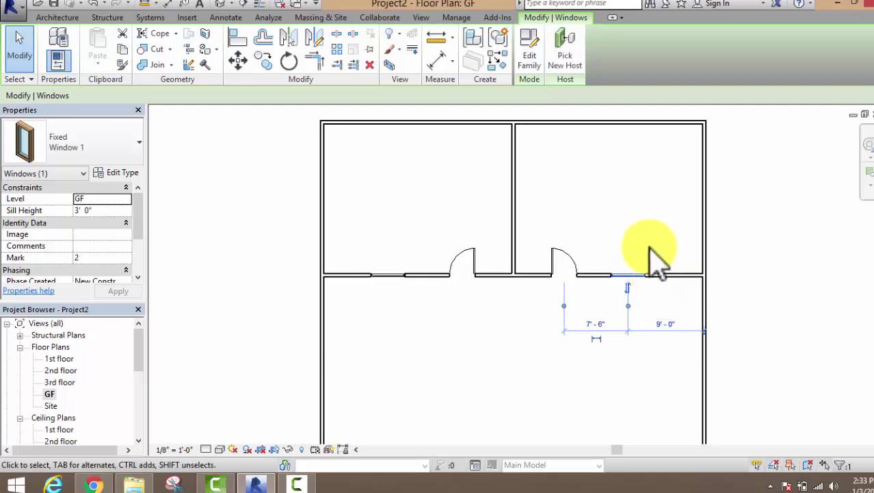
{"action": "left_click", "coordinate": [640, 225]}
{"action": "scroll", "coordinate": [442, 158], "scroll_direction": "up", "scroll_amount": 2}
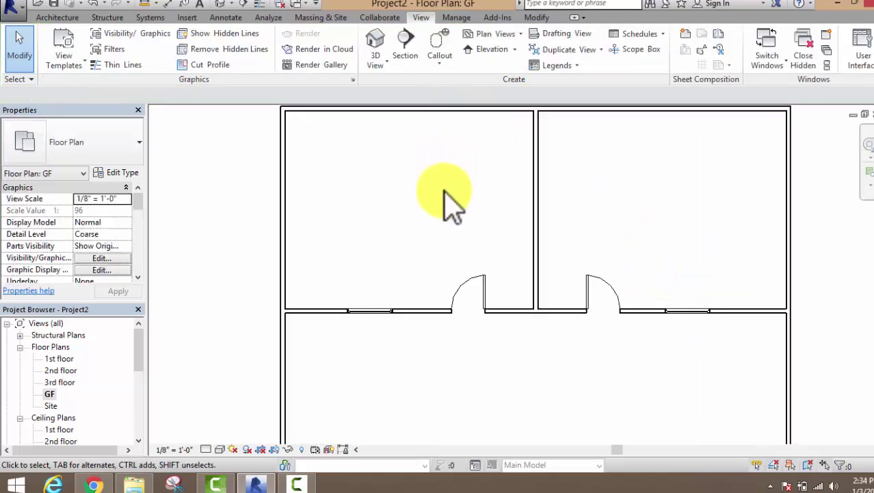
{"action": "left_click", "coordinate": [380, 39]}
{"action": "scroll", "coordinate": [548, 254], "scroll_direction": "down", "scroll_amount": 4}
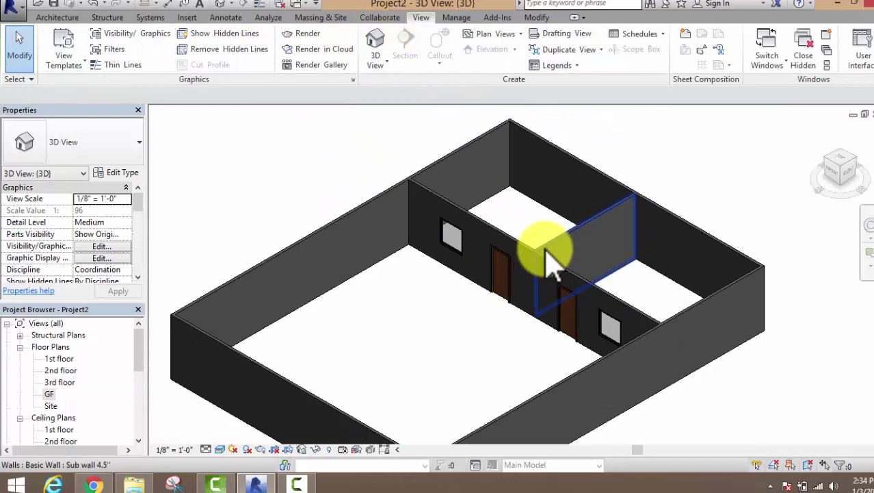
{"action": "scroll", "coordinate": [541, 273], "scroll_direction": "up", "scroll_amount": 2}
{"action": "scroll", "coordinate": [519, 287], "scroll_direction": "up", "scroll_amount": 2}
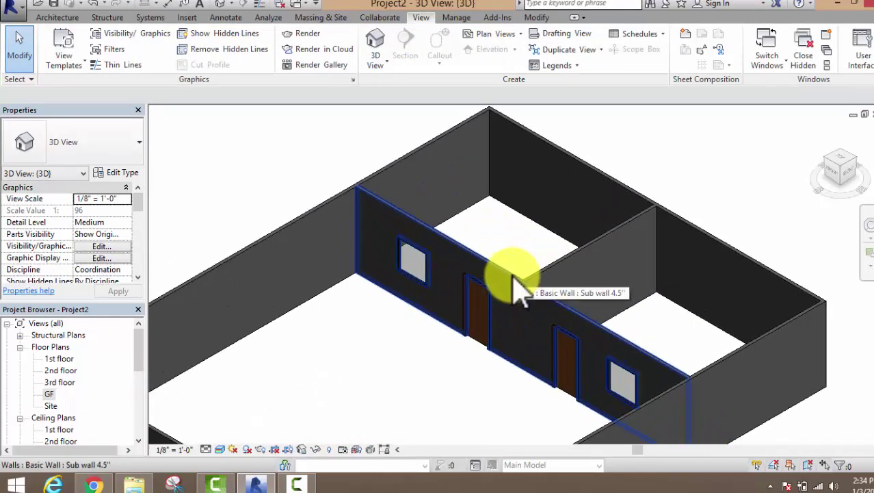
{"action": "scroll", "coordinate": [520, 267], "scroll_direction": "down", "scroll_amount": 2}
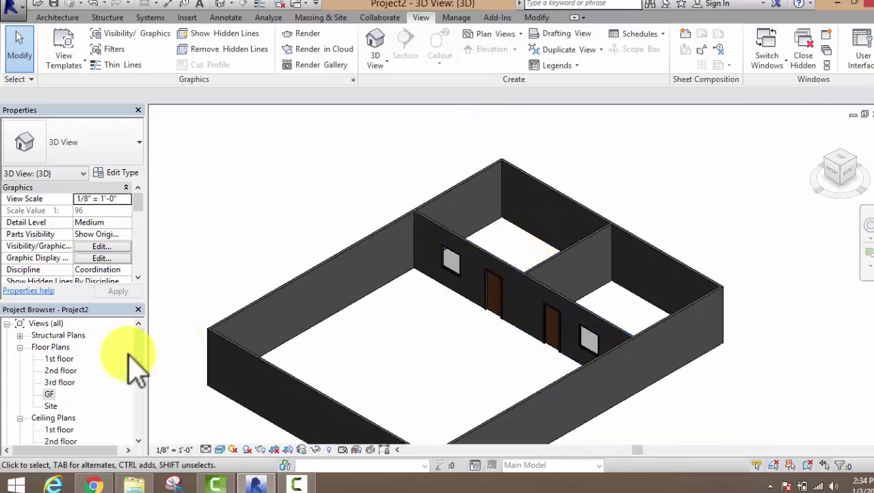
{"action": "double_click", "coordinate": [49, 394]}
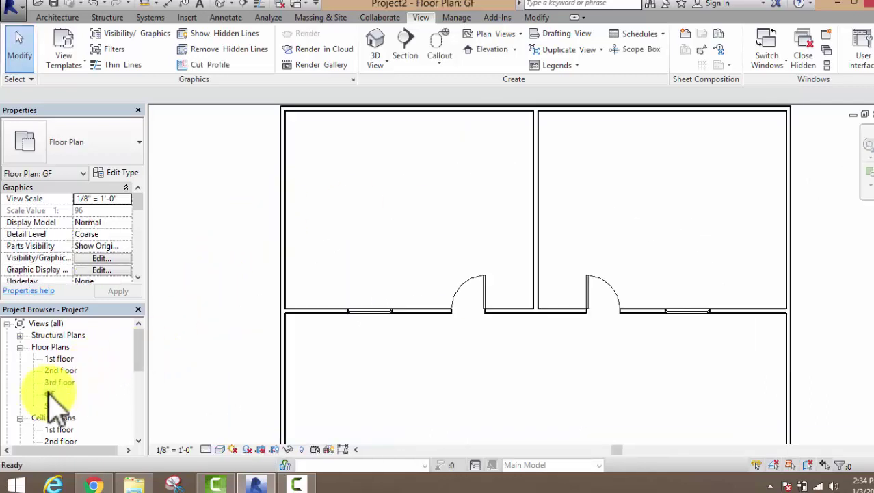
{"action": "scroll", "coordinate": [274, 322], "scroll_direction": "down", "scroll_amount": 6}
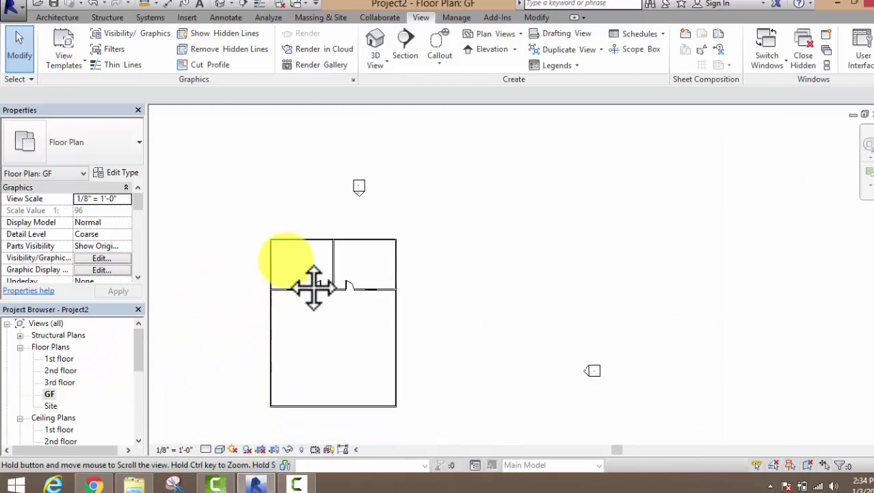
{"action": "left_click", "coordinate": [57, 17]}
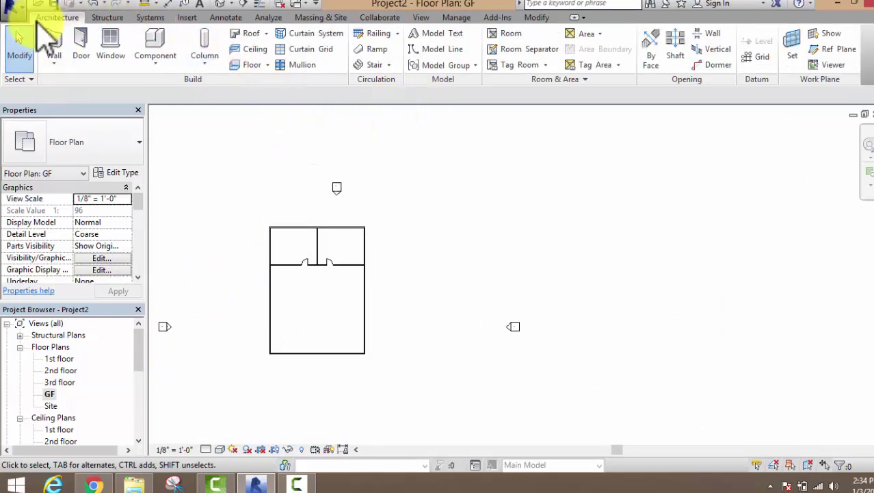
Step: Sketch a rectangular floor boundary enclosing the whole house on GF
{"action": "left_click", "coordinate": [253, 64]}
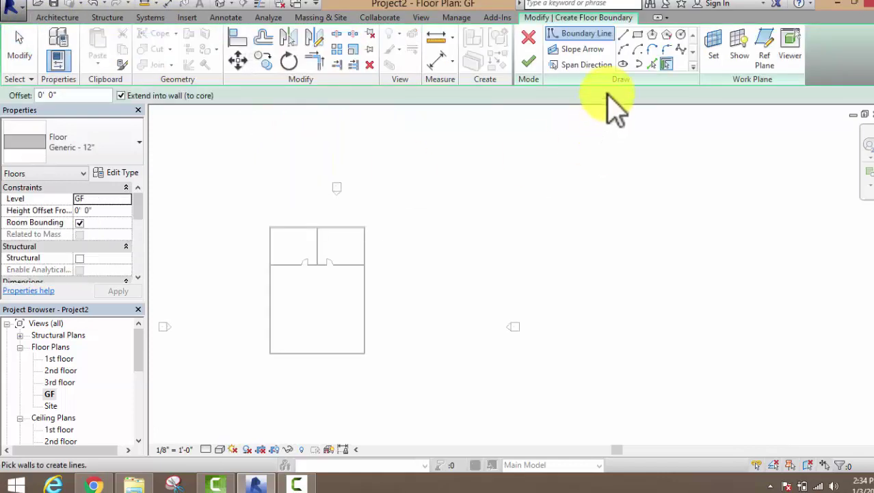
{"action": "left_click", "coordinate": [638, 34]}
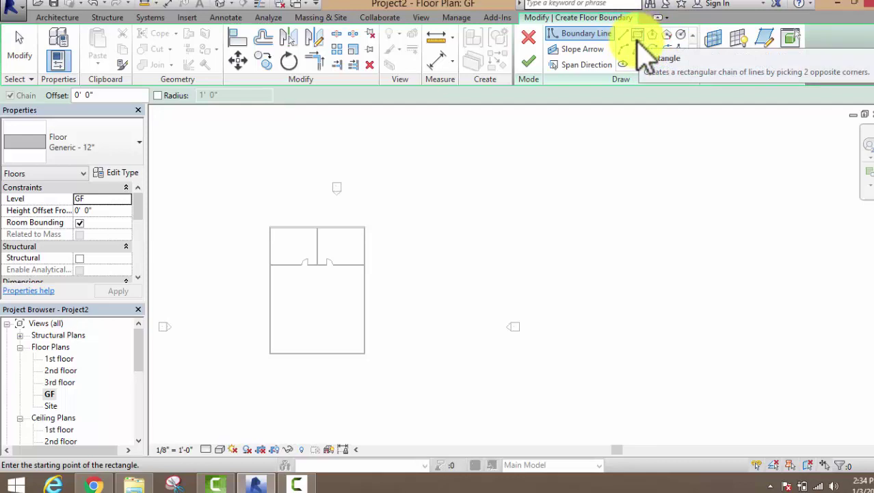
{"action": "left_click", "coordinate": [226, 211]}
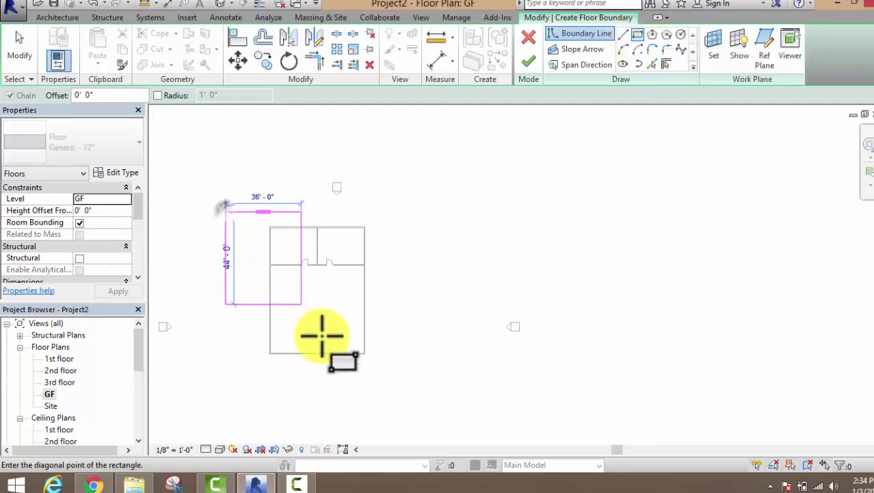
{"action": "left_click", "coordinate": [410, 387]}
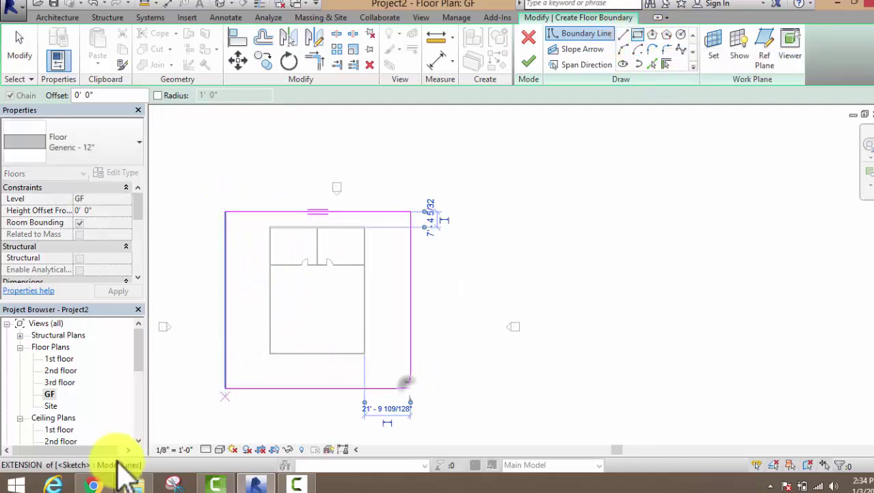
{"action": "right_click", "coordinate": [509, 183]}
{"action": "left_click", "coordinate": [530, 186]}
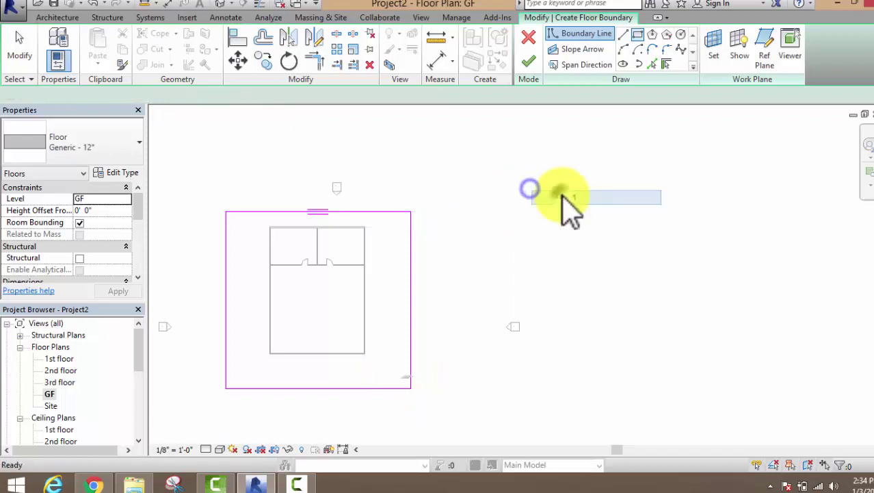
Step: Finish the Generic - 12" floor and view it in 3D
{"action": "left_click", "coordinate": [532, 59]}
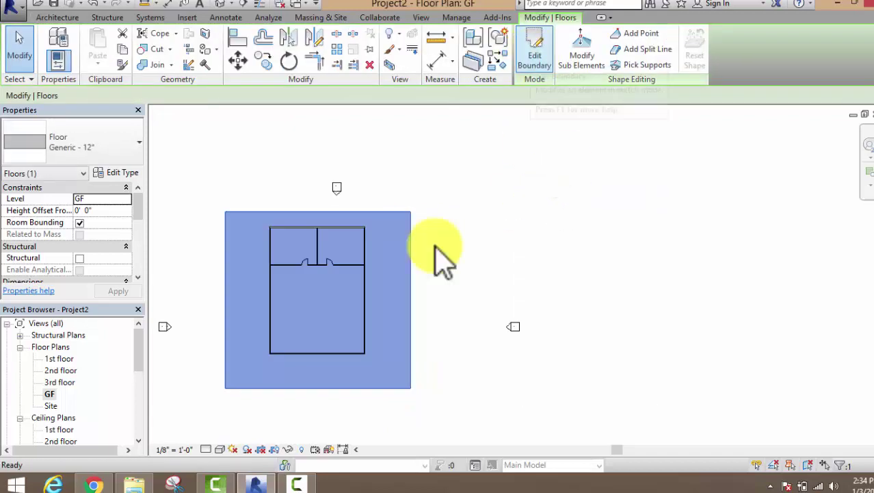
{"action": "left_click", "coordinate": [420, 18]}
{"action": "left_click", "coordinate": [375, 42]}
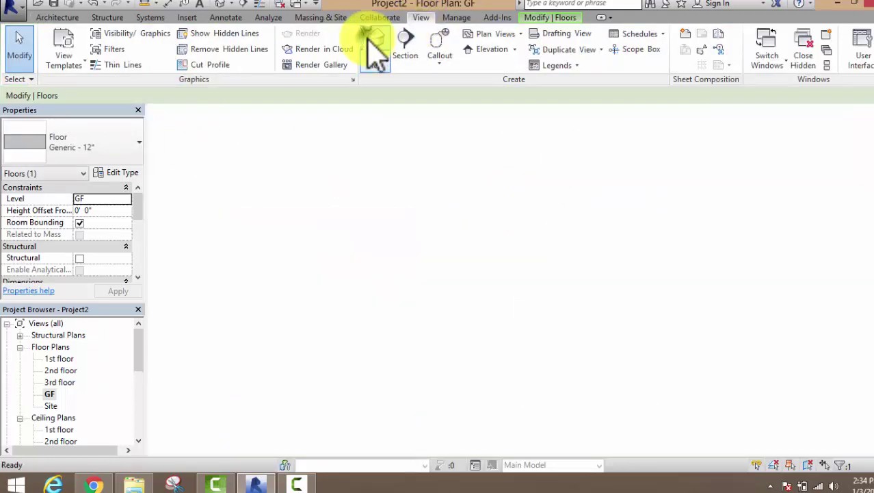
Step: Check the slab extending beyond the walls in 3D, then return to GF and select the floor
{"action": "scroll", "coordinate": [644, 284], "scroll_direction": "up", "scroll_amount": 4}
{"action": "scroll", "coordinate": [644, 336], "scroll_direction": "down", "scroll_amount": 3}
{"action": "middle_click_drag", "start_coordinate": [650, 342], "coordinate": [632, 312]}
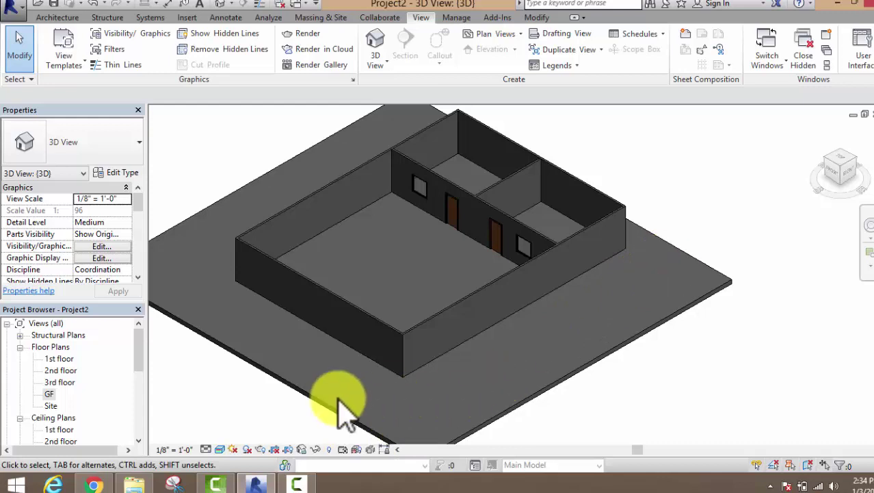
{"action": "double_click", "coordinate": [48, 393]}
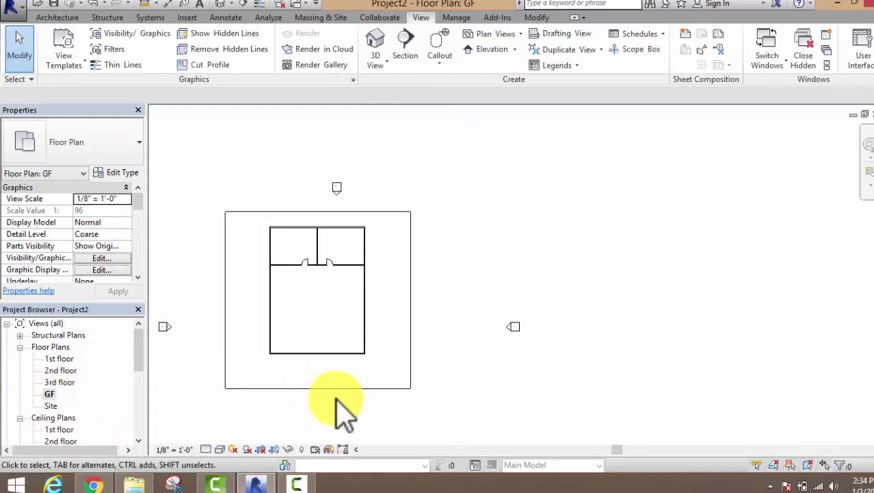
{"action": "left_click", "coordinate": [342, 387]}
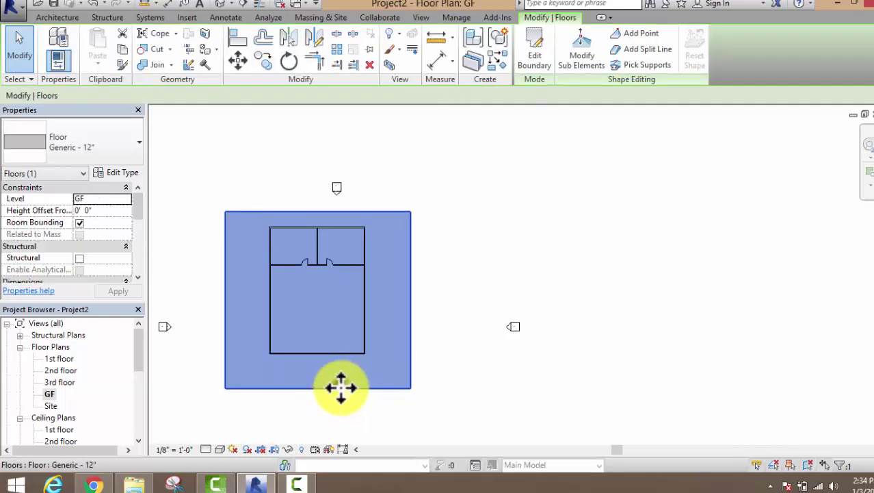
Step: Edit the floor boundary and offset copies of the left and right edges 5' 0" inward
{"action": "left_click", "coordinate": [533, 41]}
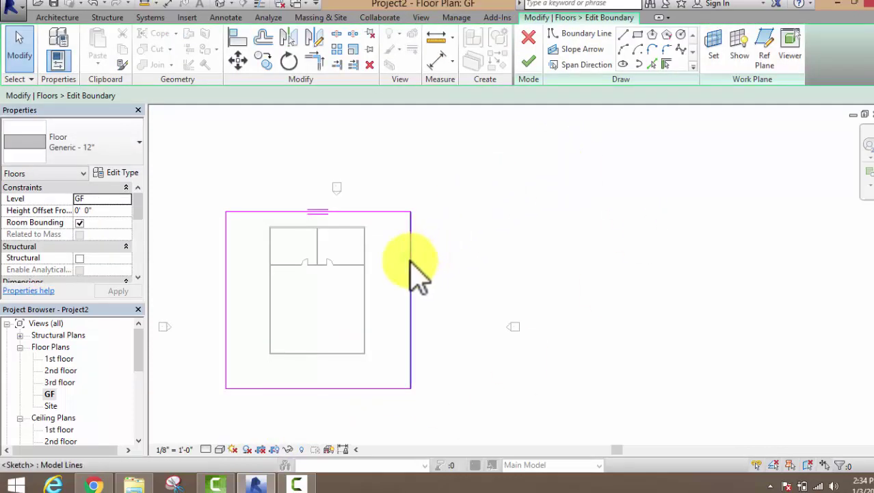
{"action": "left_click", "coordinate": [411, 253]}
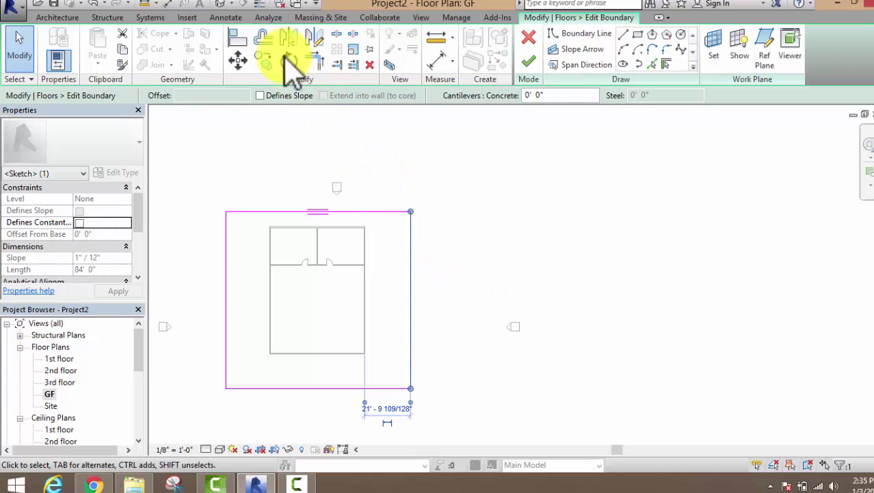
{"action": "left_click", "coordinate": [264, 38]}
{"action": "left_click_drag", "start_coordinate": [312, 95], "coordinate": [199, 96]}
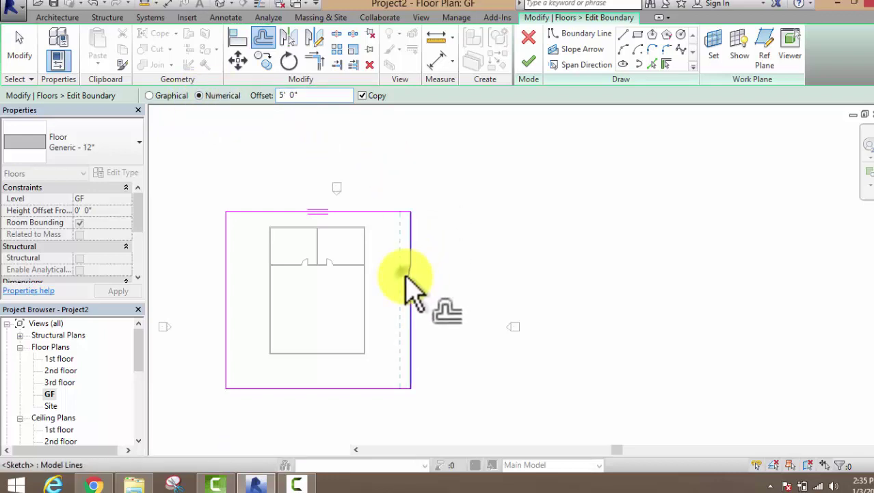
{"action": "left_click", "coordinate": [407, 282]}
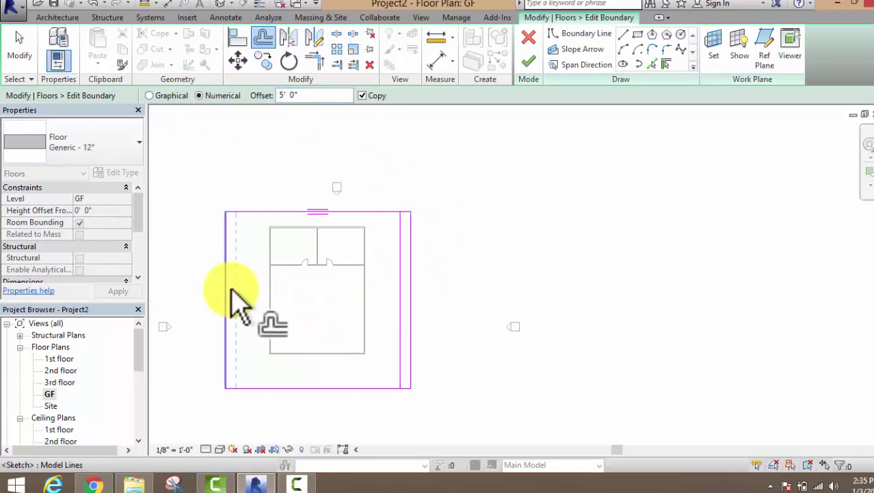
{"action": "left_click", "coordinate": [233, 301]}
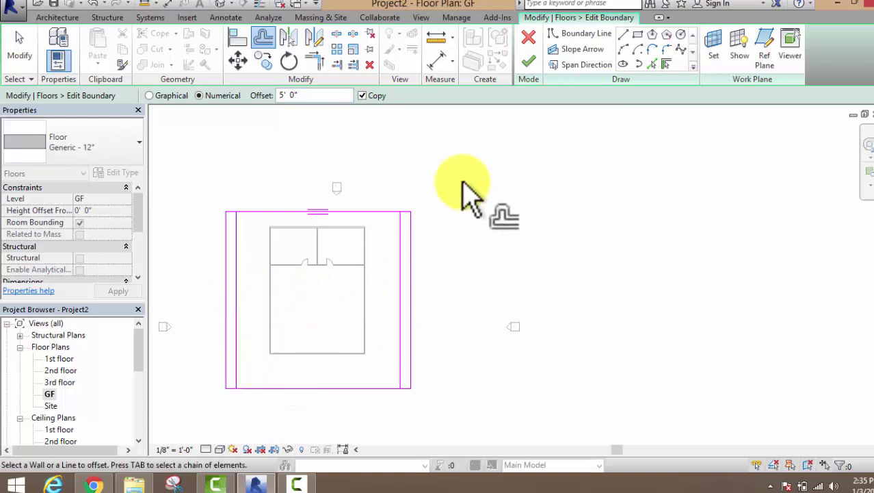
{"action": "right_click", "coordinate": [441, 155]}
{"action": "left_click", "coordinate": [472, 162]}
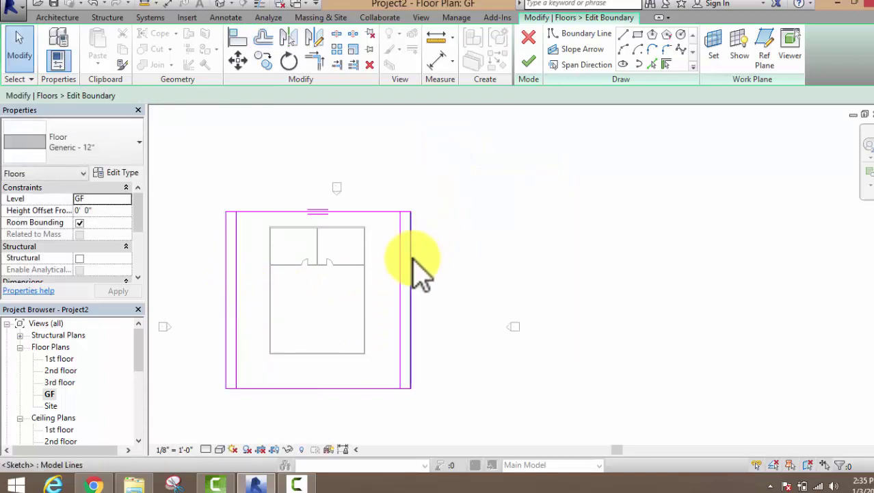
Step: Delete the original left and right boundary lines
{"action": "left_click", "coordinate": [410, 258]}
{"action": "key", "text": "Delete"}
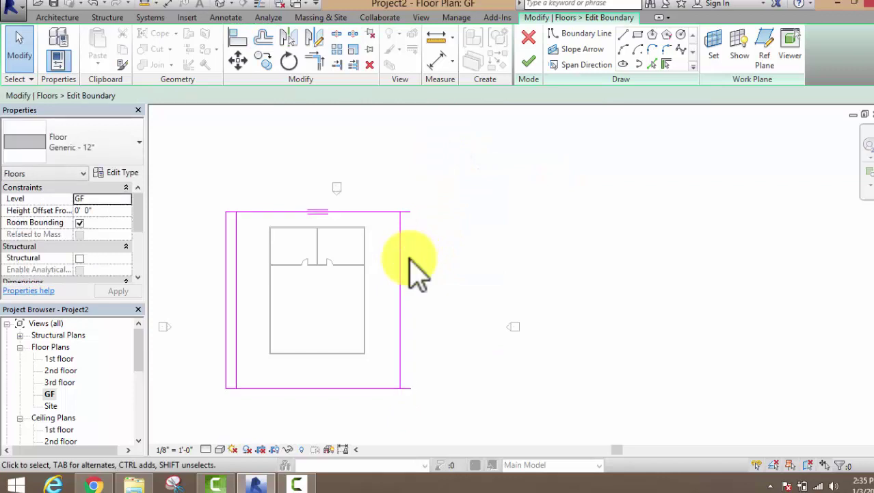
{"action": "left_click", "coordinate": [225, 262]}
{"action": "key", "text": "Delete"}
{"action": "scroll", "coordinate": [253, 221], "scroll_direction": "up", "scroll_amount": 1}
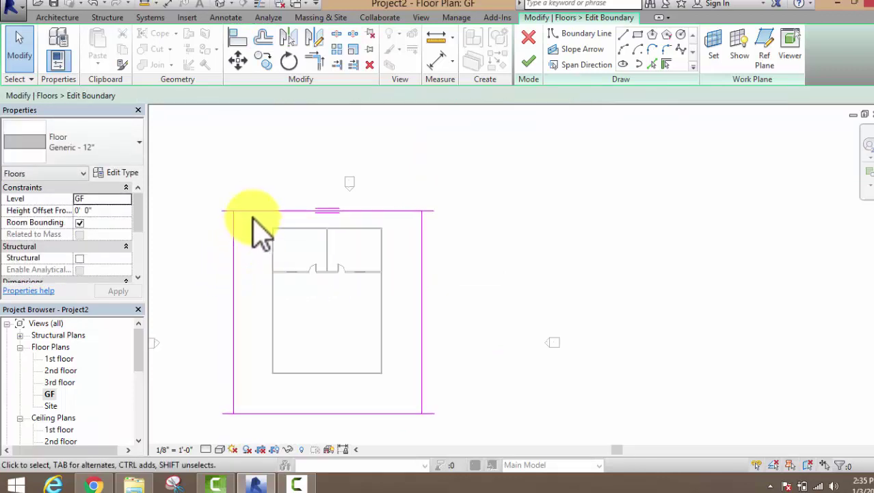
Step: Trim the top-left and bottom-right boundary corners closed and finish the floor edit
{"action": "scroll", "coordinate": [245, 239], "scroll_direction": "up", "scroll_amount": 2}
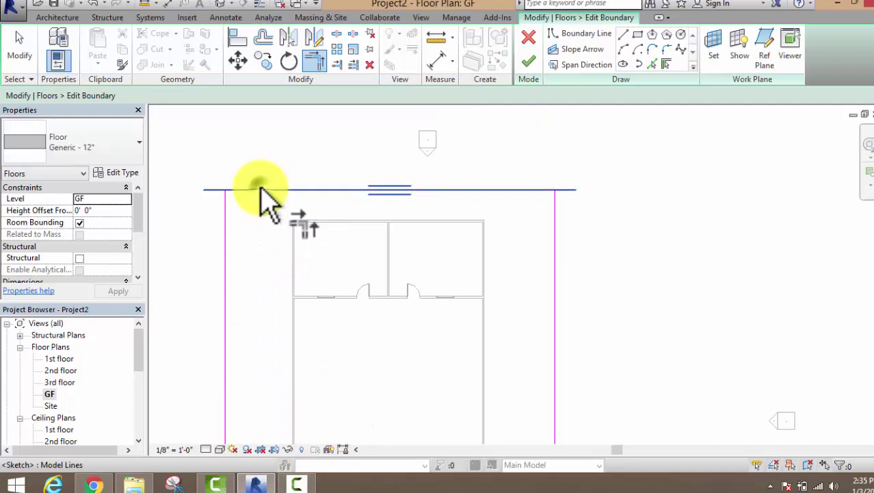
{"action": "left_click", "coordinate": [260, 188]}
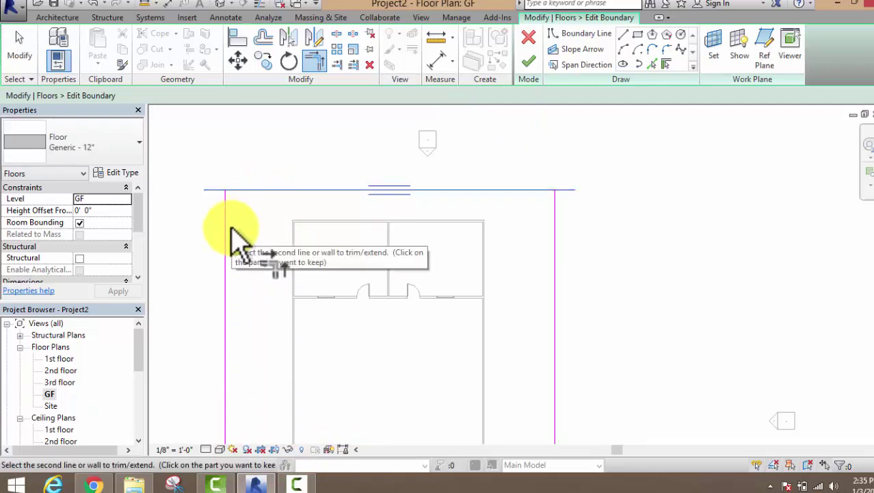
{"action": "left_click", "coordinate": [226, 232]}
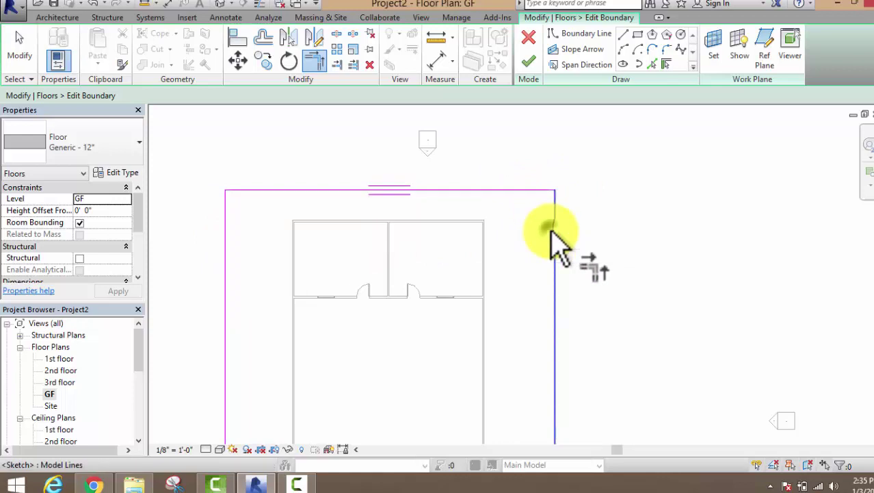
{"action": "scroll", "coordinate": [585, 225], "scroll_direction": "down", "scroll_amount": 3}
{"action": "left_click", "coordinate": [571, 362]}
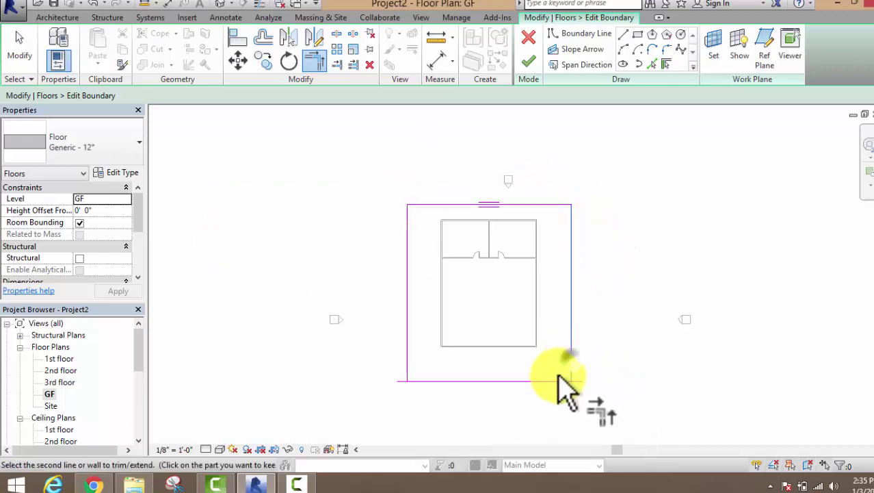
{"action": "left_click", "coordinate": [414, 379]}
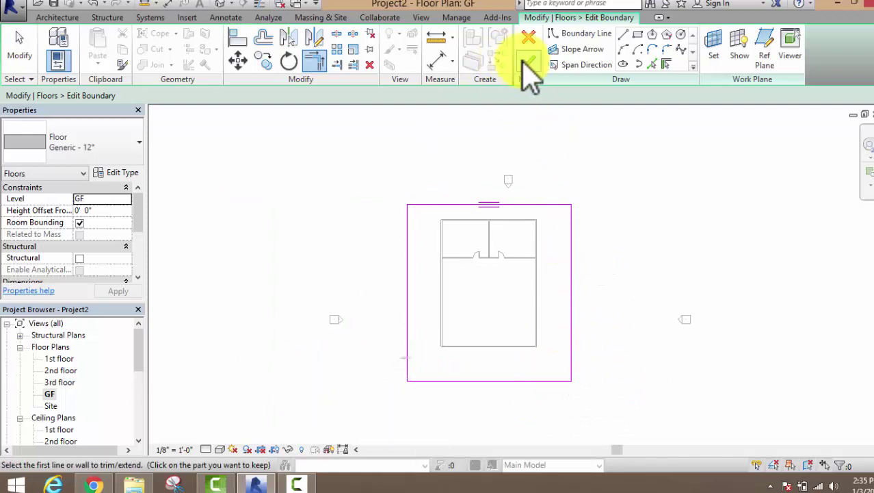
{"action": "left_click", "coordinate": [529, 63]}
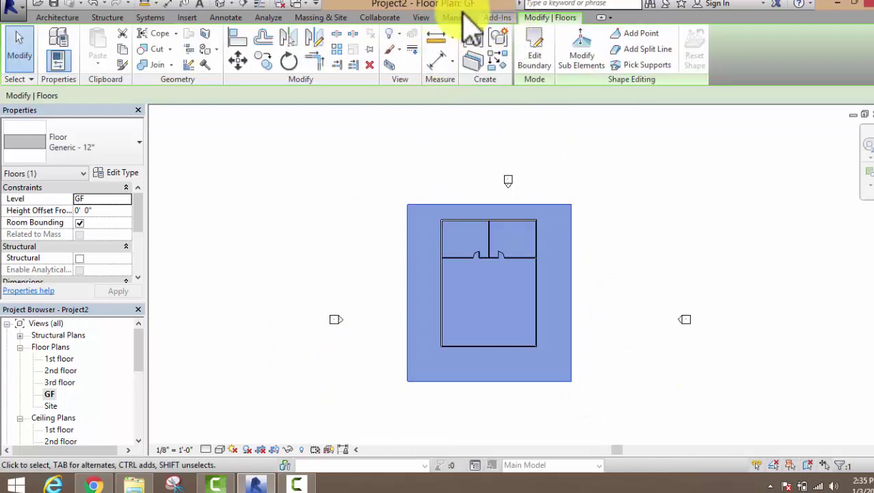
Step: Switch to the 3D view and orbit, pan and zoom to inspect the narrower slab under the house
{"action": "left_click", "coordinate": [421, 18]}
{"action": "left_click", "coordinate": [377, 47]}
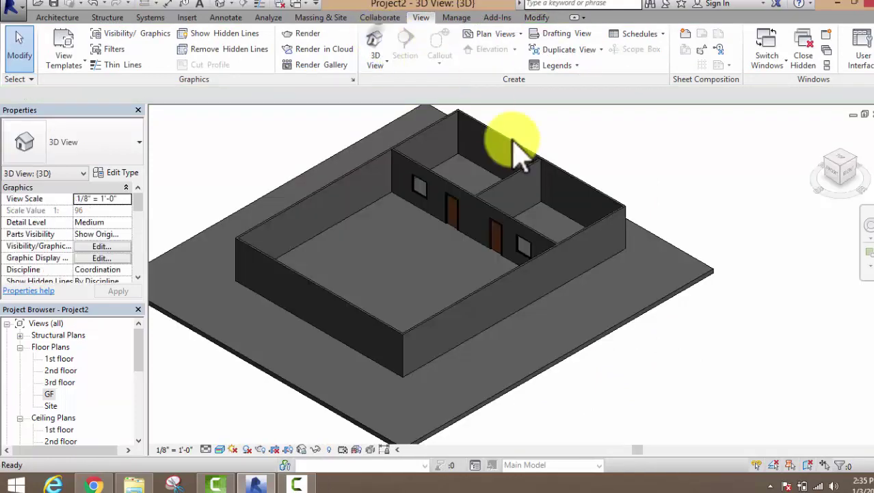
{"action": "middle_click_drag", "start_coordinate": [582, 352], "coordinate": [446, 335]}
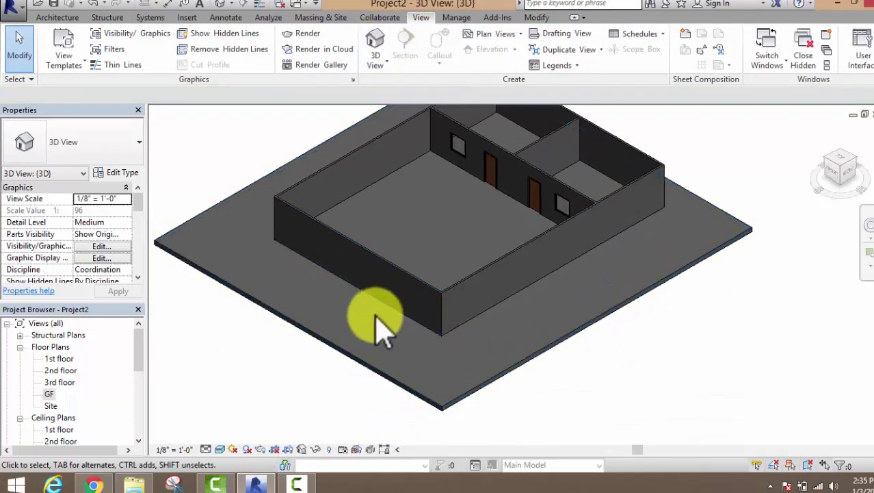
{"action": "middle_click_drag", "start_coordinate": [393, 336], "coordinate": [503, 355], "text": "shift"}
{"action": "scroll", "coordinate": [503, 355], "scroll_direction": "up", "scroll_amount": 3}
{"action": "scroll", "coordinate": [503, 356], "scroll_direction": "down", "scroll_amount": 4}
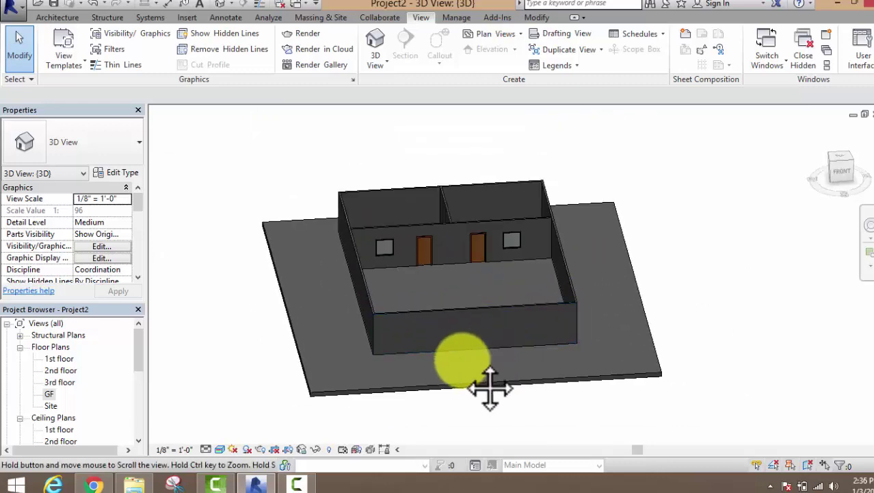
{"action": "middle_click_drag", "start_coordinate": [488, 389], "coordinate": [523, 355]}
{"action": "scroll", "coordinate": [404, 383], "scroll_direction": "up", "scroll_amount": 3}
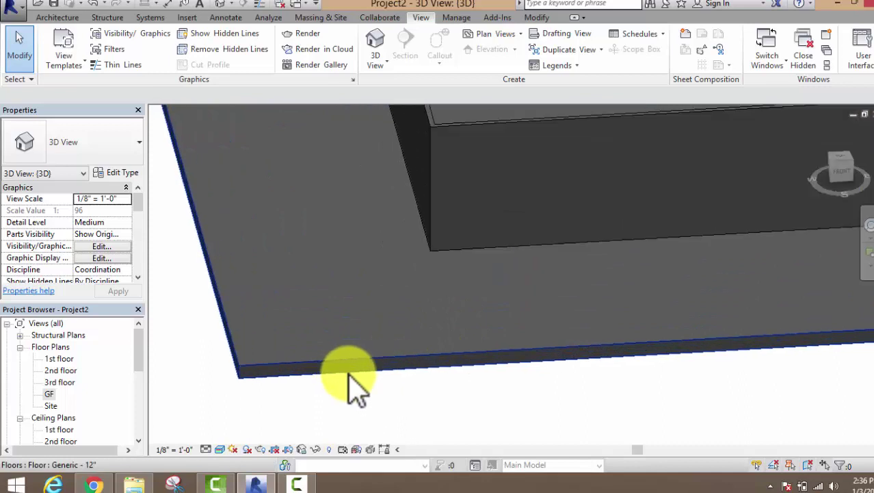
{"action": "scroll", "coordinate": [457, 286], "scroll_direction": "down", "scroll_amount": 6}
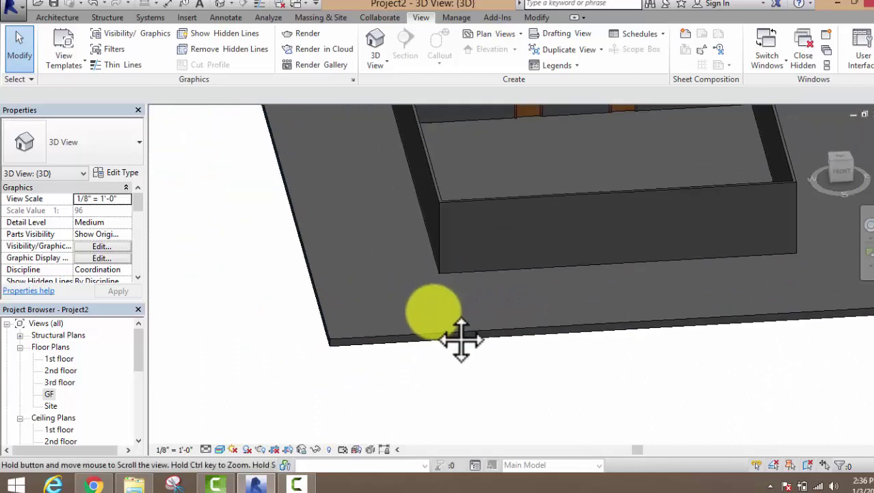